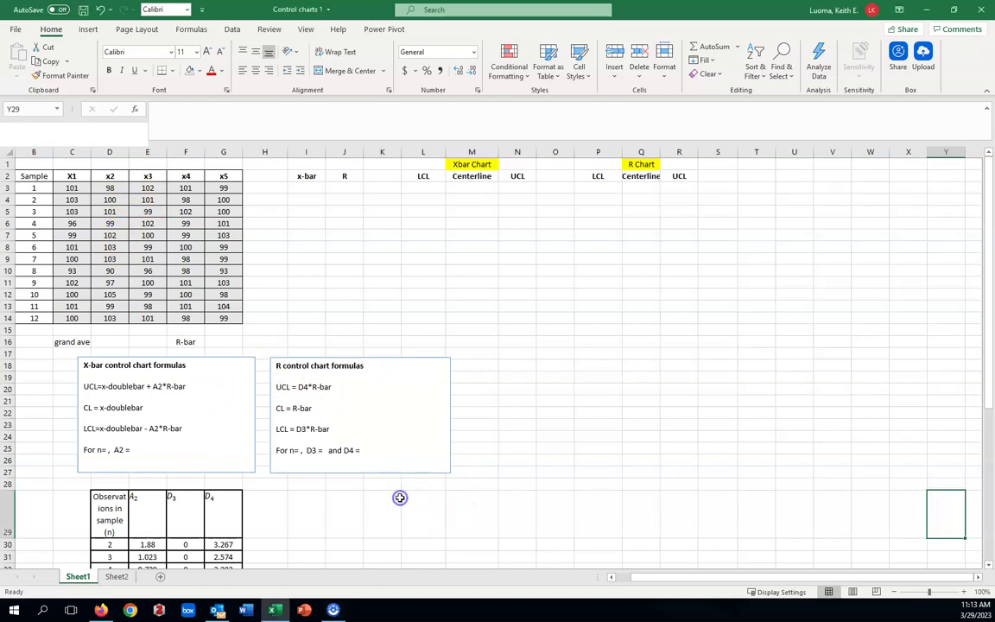
{"action": "scroll", "coordinate": [400, 498], "scroll_direction": "down", "scroll_amount": 4}
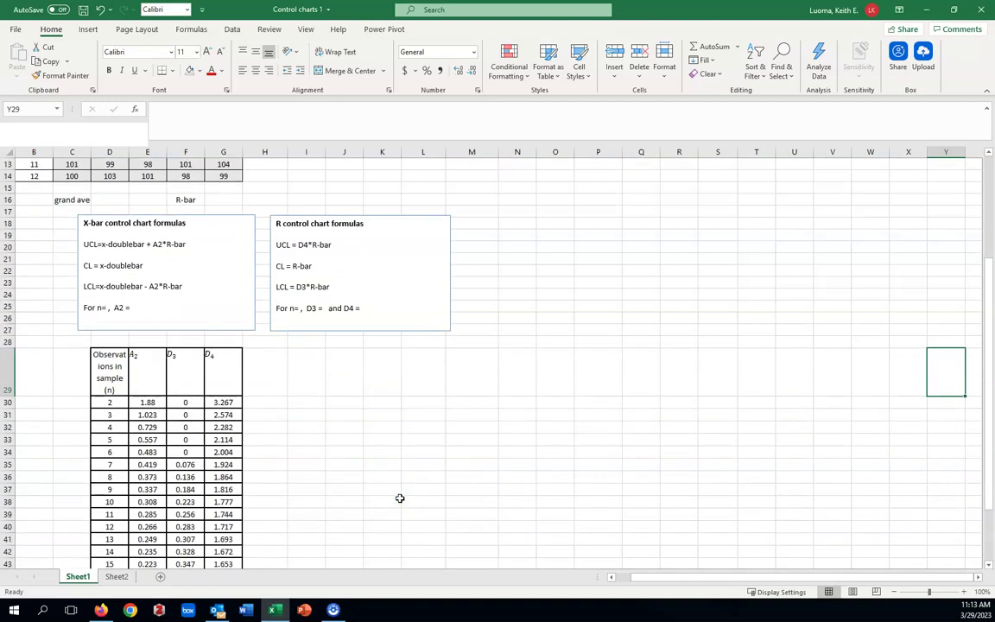
{"action": "scroll", "coordinate": [399, 498], "scroll_direction": "down", "scroll_amount": 3}
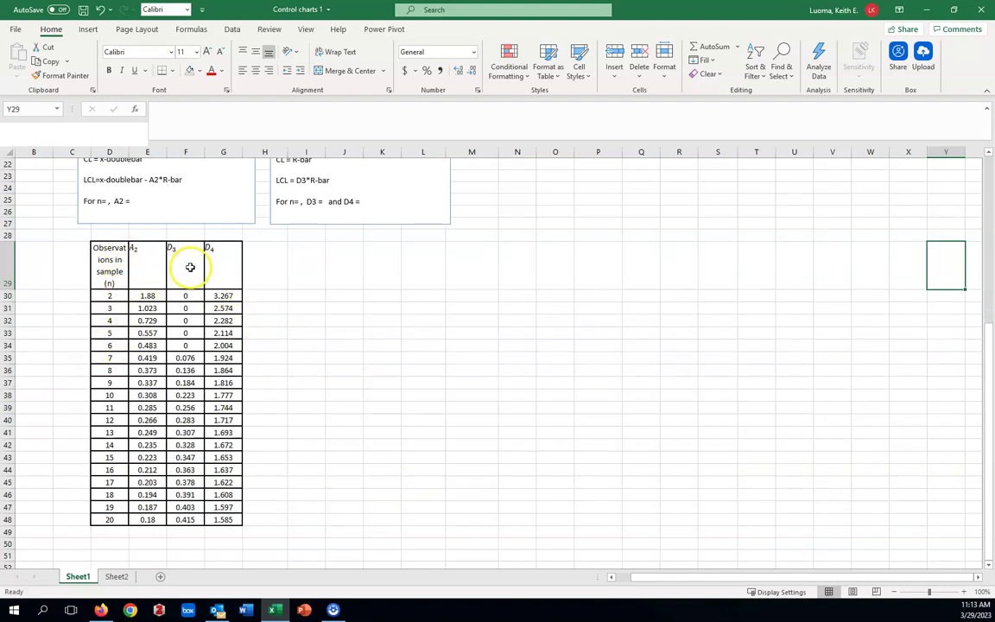
{"action": "scroll", "coordinate": [380, 408], "scroll_direction": "up", "scroll_amount": 4}
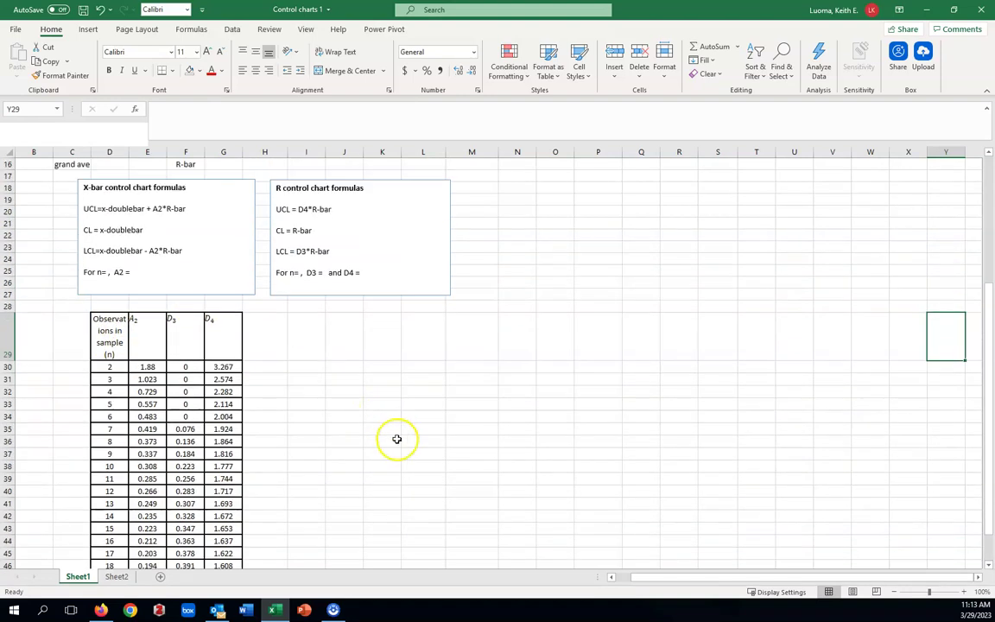
{"action": "scroll", "coordinate": [410, 457], "scroll_direction": "up", "scroll_amount": 2}
{"action": "scroll", "coordinate": [413, 493], "scroll_direction": "up", "scroll_amount": 1}
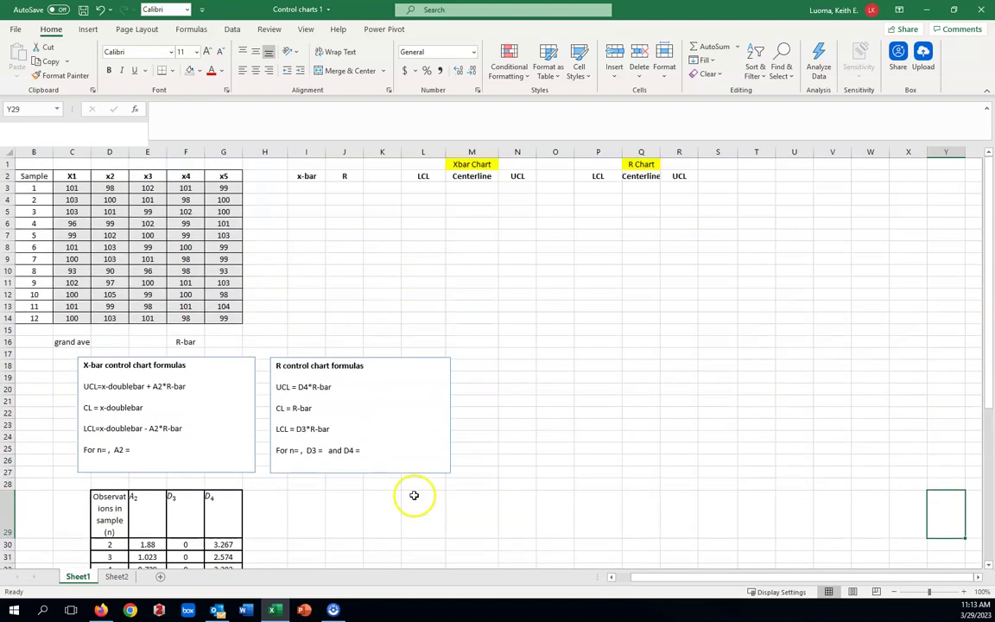
Step: Calculate the first sample's x-bar in I3 with =AVERAGE(C3:G3) and fill the formula down to I14
{"action": "left_click", "coordinate": [308, 188]}
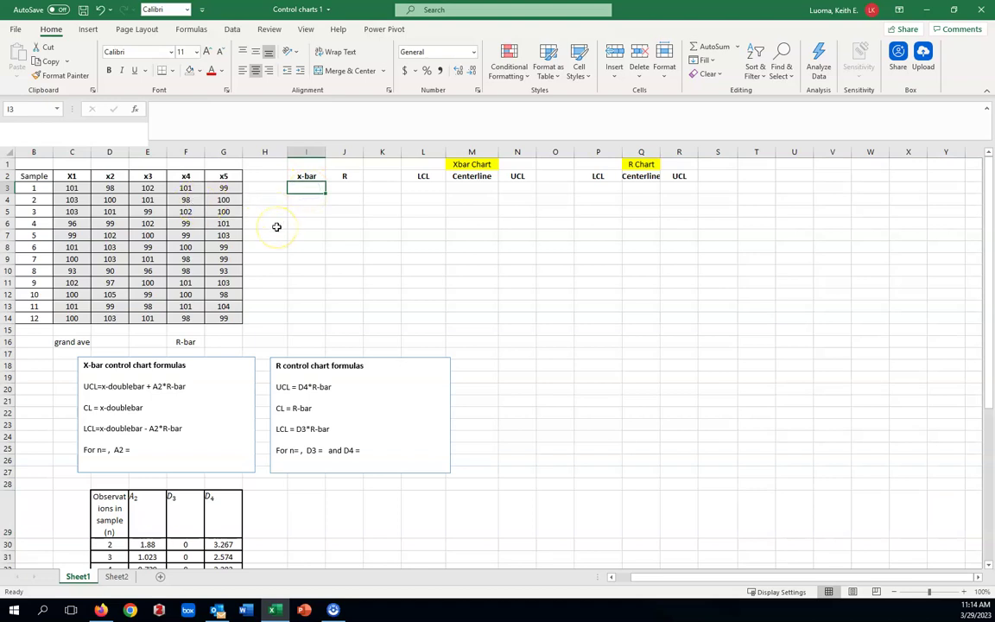
{"action": "type", "text": "=ave"}
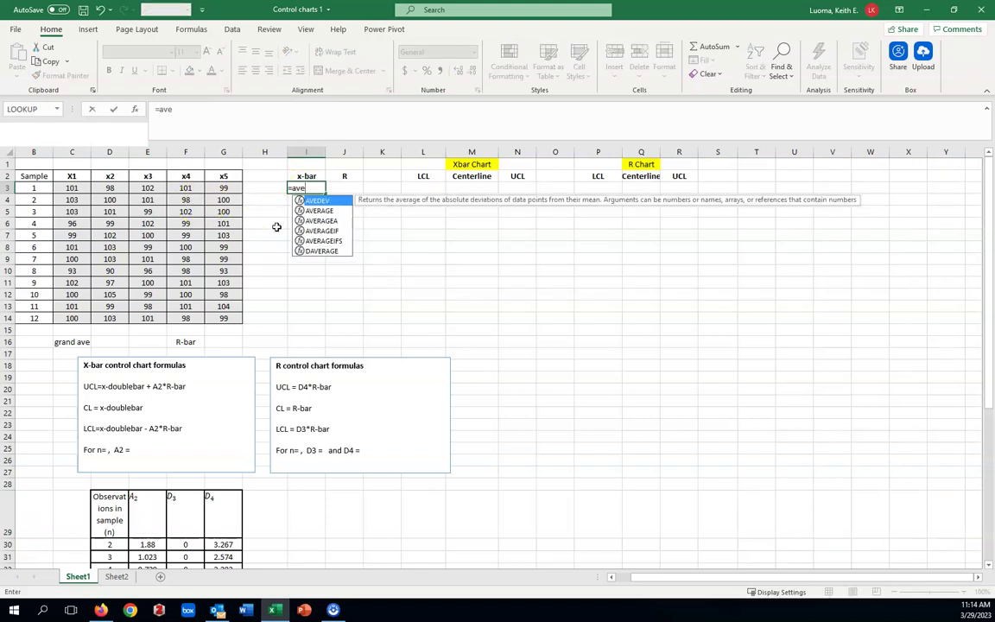
{"action": "left_click", "coordinate": [318, 211]}
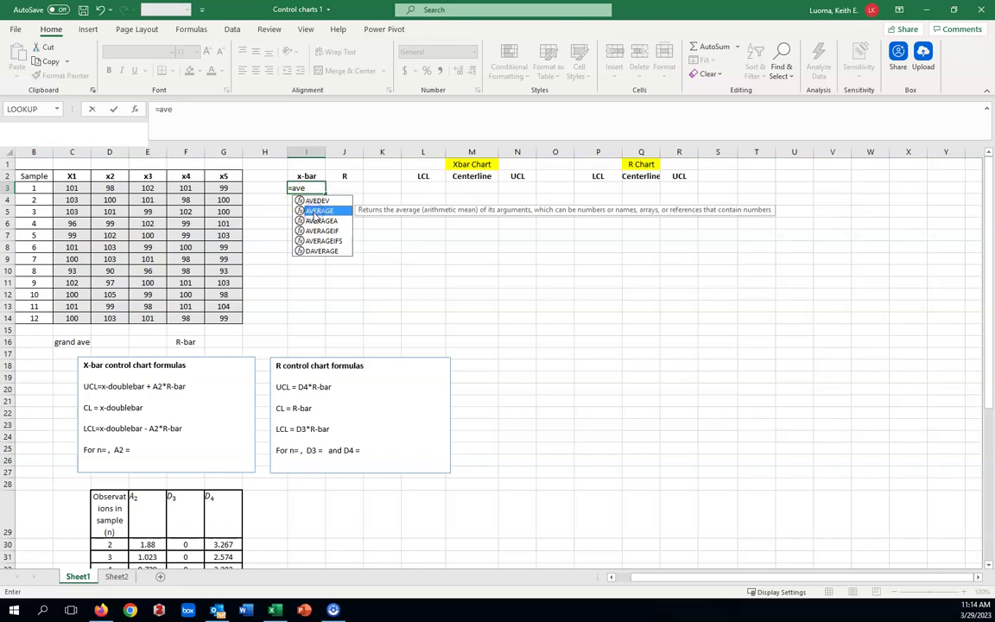
{"action": "double_click", "coordinate": [316, 211]}
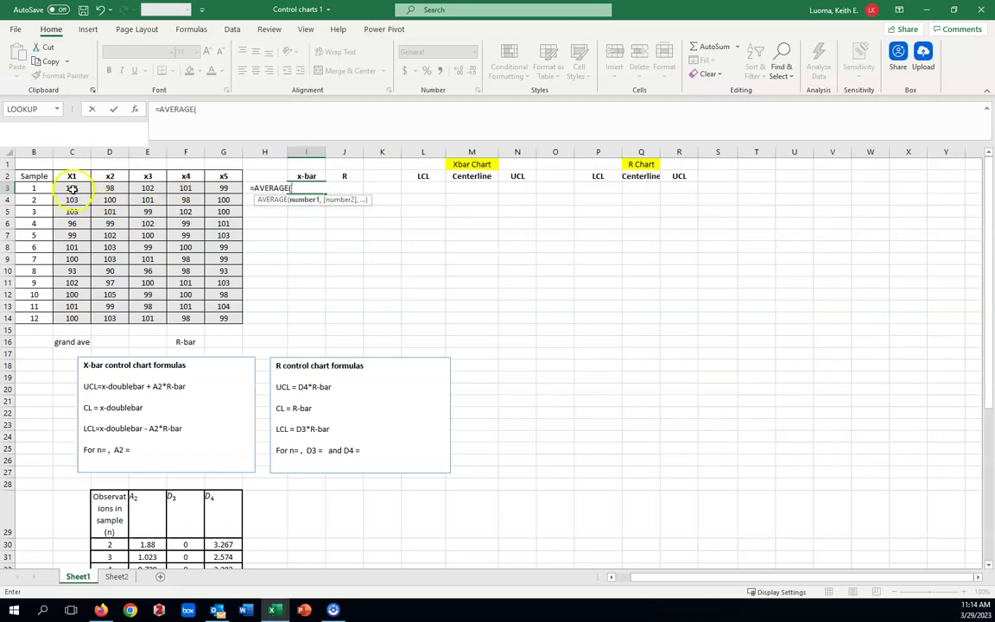
{"action": "left_click_drag", "start_coordinate": [73, 188], "coordinate": [223, 187]}
{"action": "type", "text": ")"}
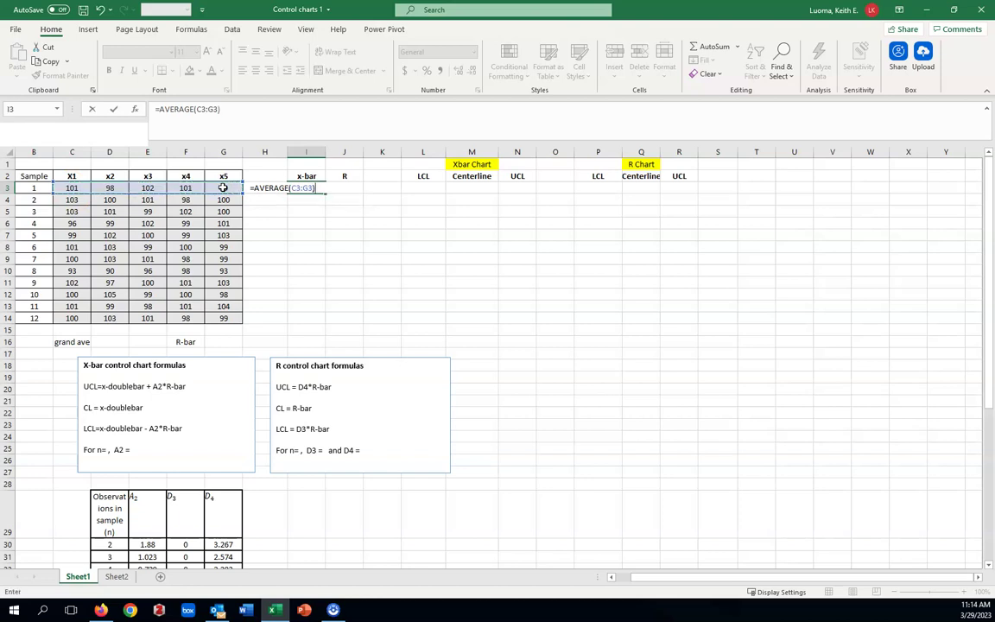
{"action": "key", "text": "Return"}
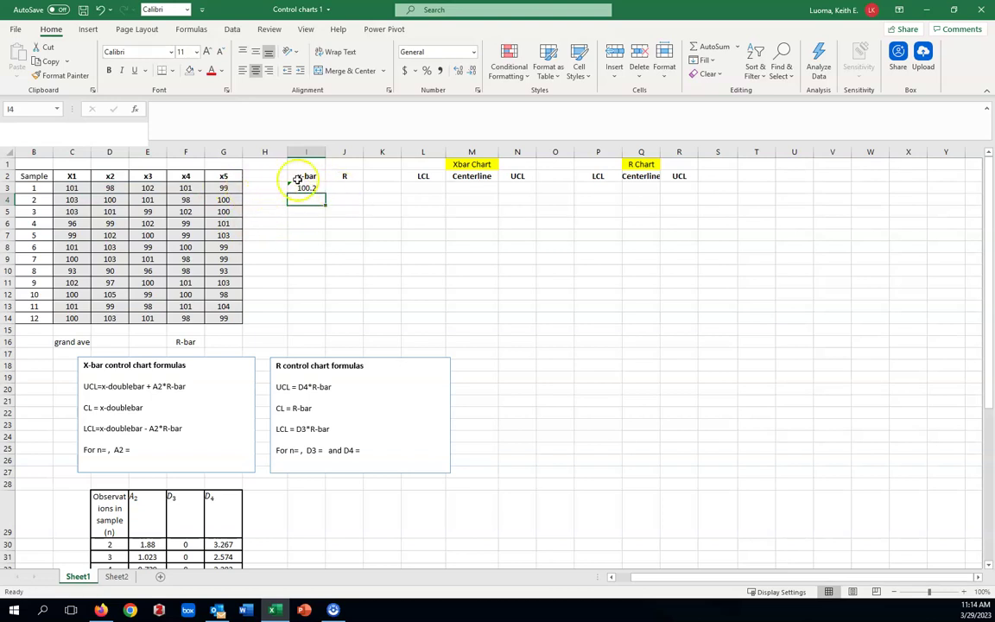
{"action": "left_click", "coordinate": [306, 188]}
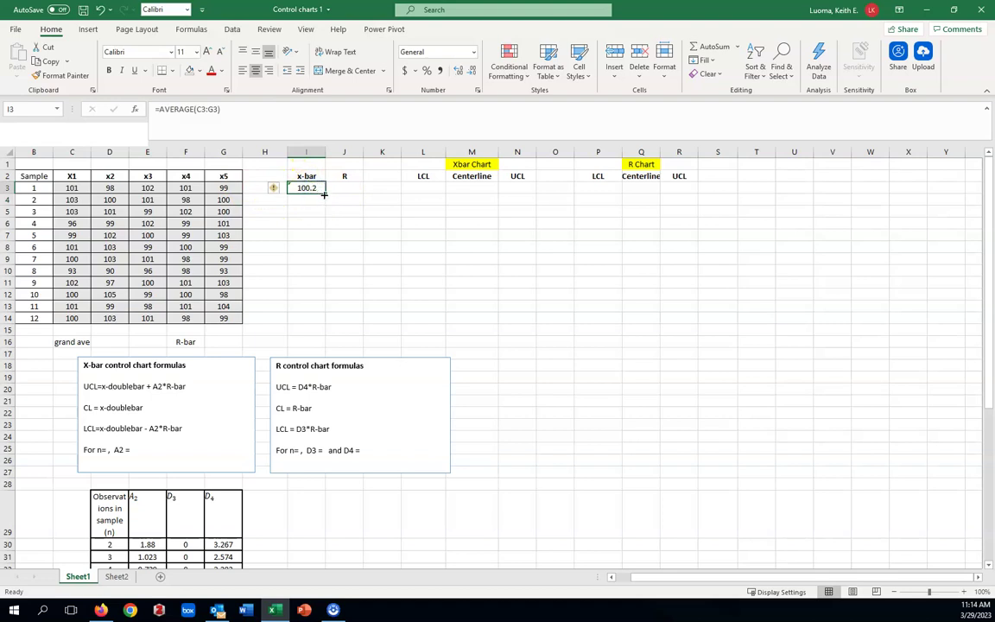
{"action": "left_click_drag", "start_coordinate": [325, 195], "coordinate": [328, 322]}
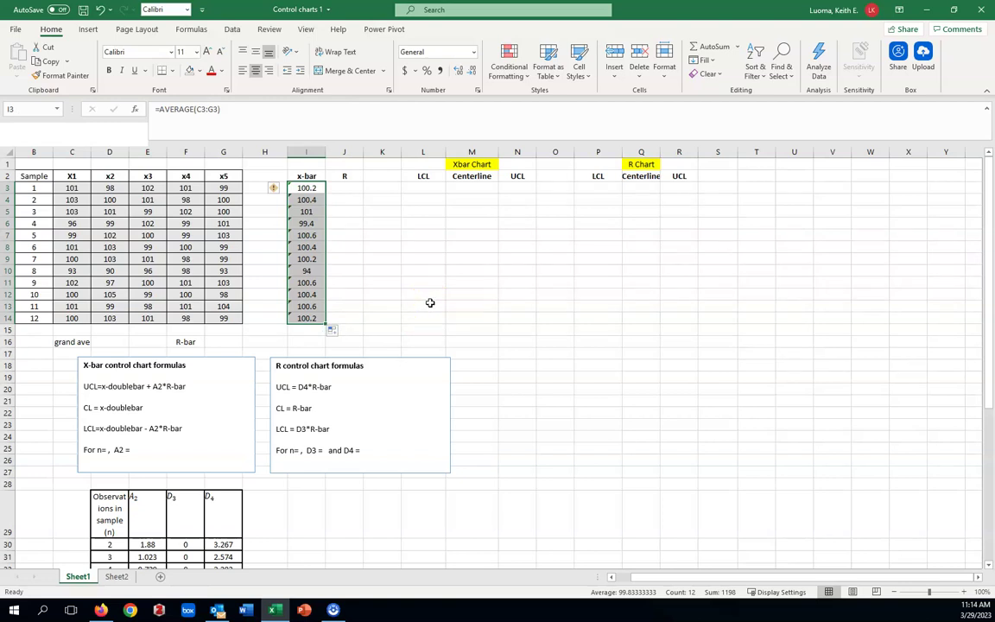
Step: Calculate the first sample's range in J3 with =MAX(C3:G3)-MIN(C3:G3)
{"action": "left_click", "coordinate": [348, 189]}
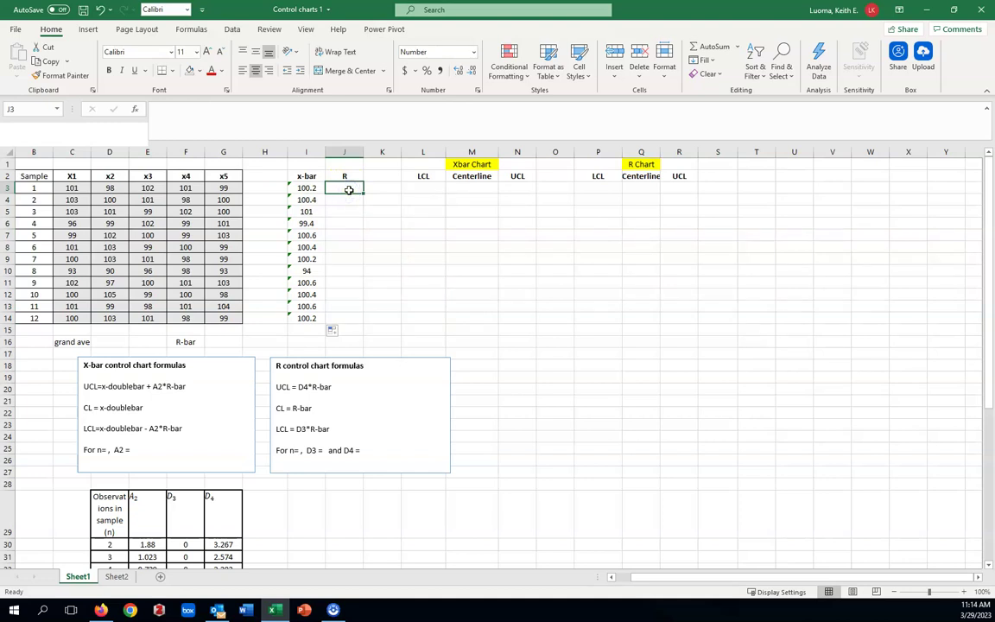
{"action": "type", "text": "=ma"}
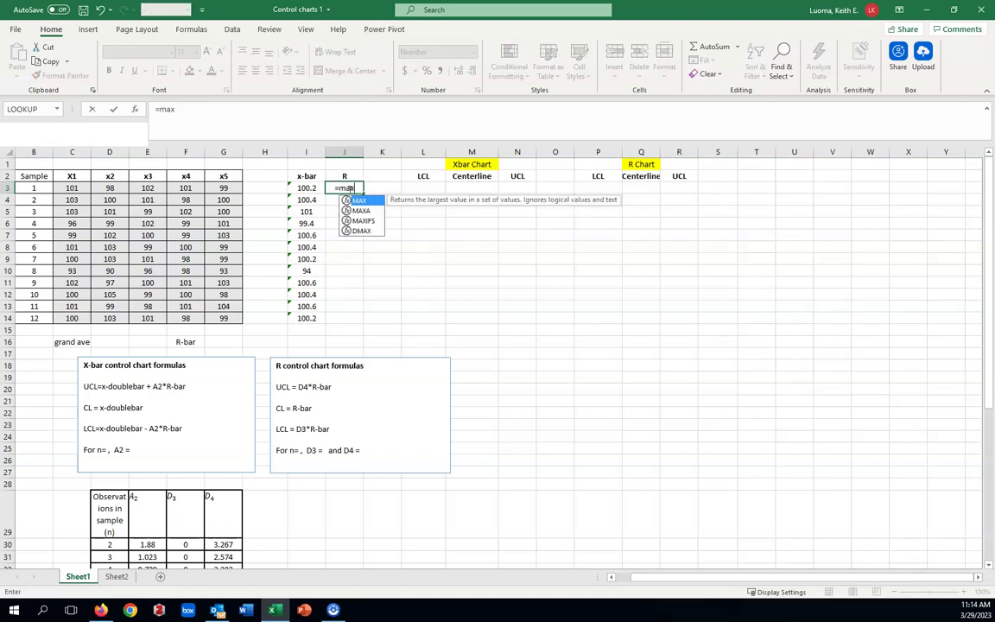
{"action": "type", "text": "x"}
{"action": "double_click", "coordinate": [359, 201]}
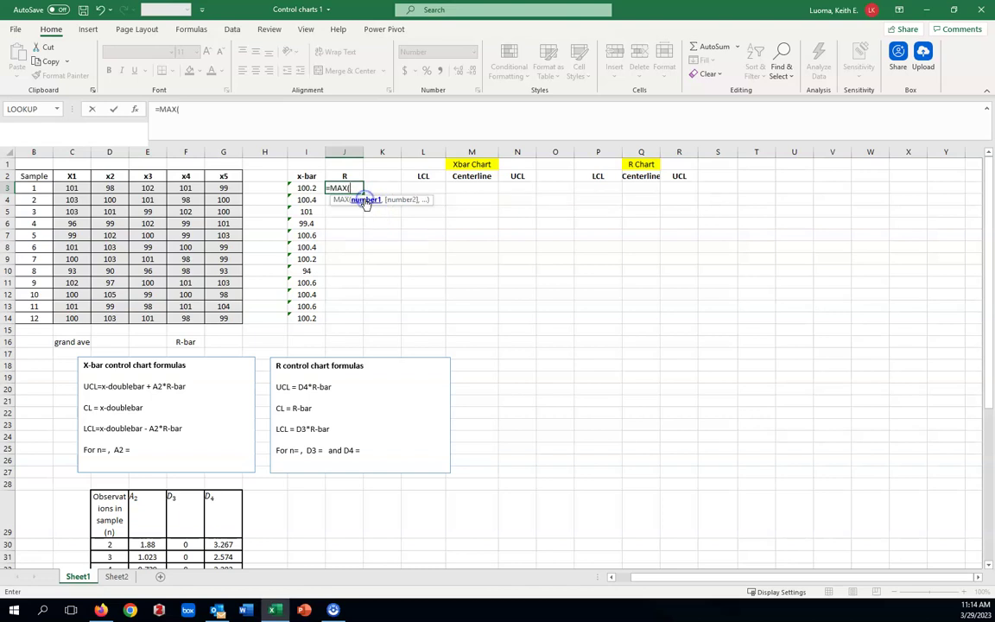
{"action": "left_click_drag", "start_coordinate": [77, 193], "coordinate": [207, 190]}
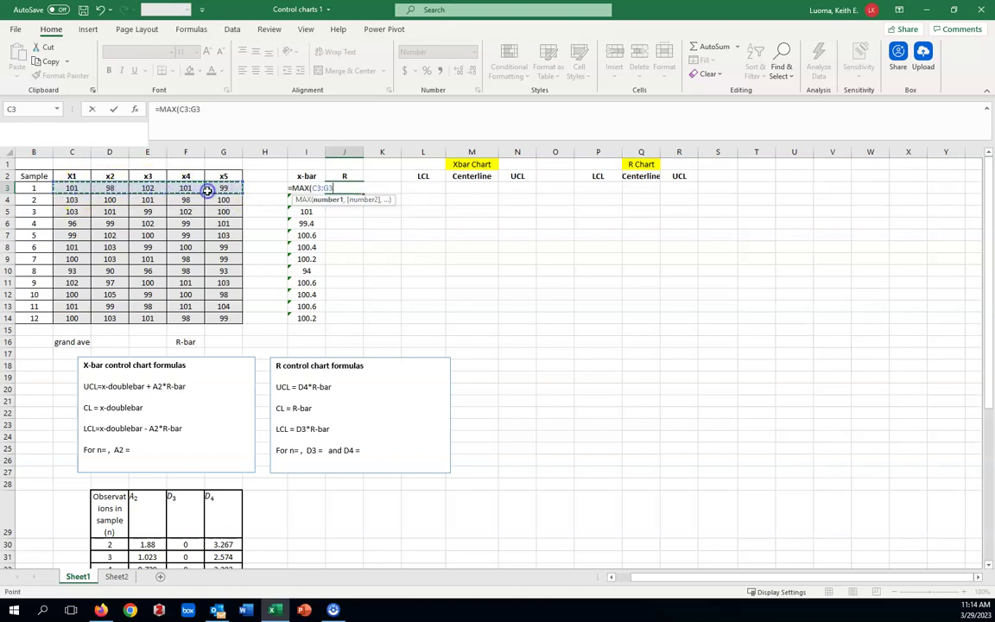
{"action": "type", "text": ")-"}
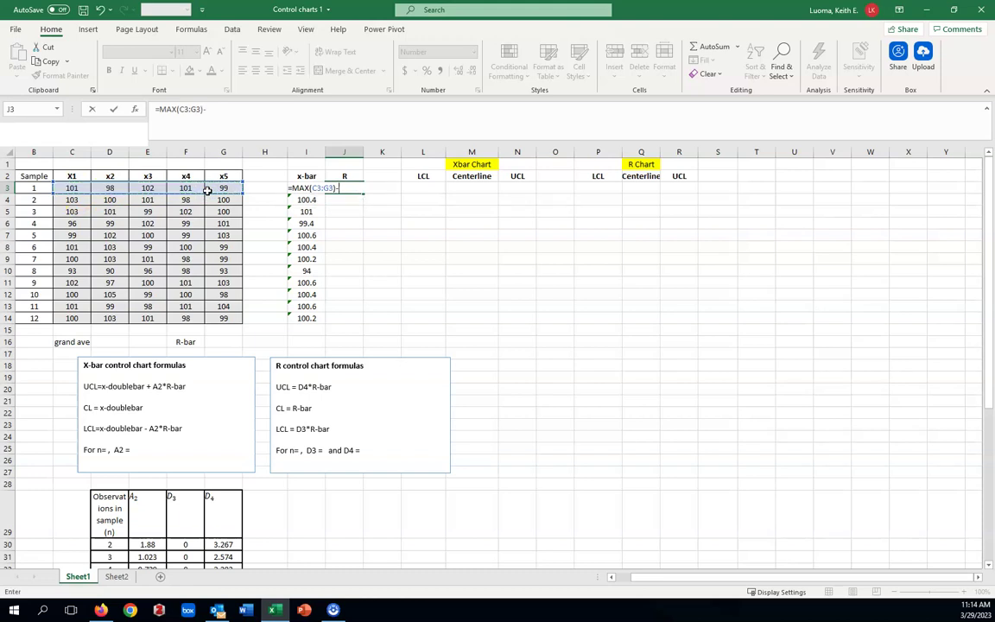
{"action": "type", "text": "min"}
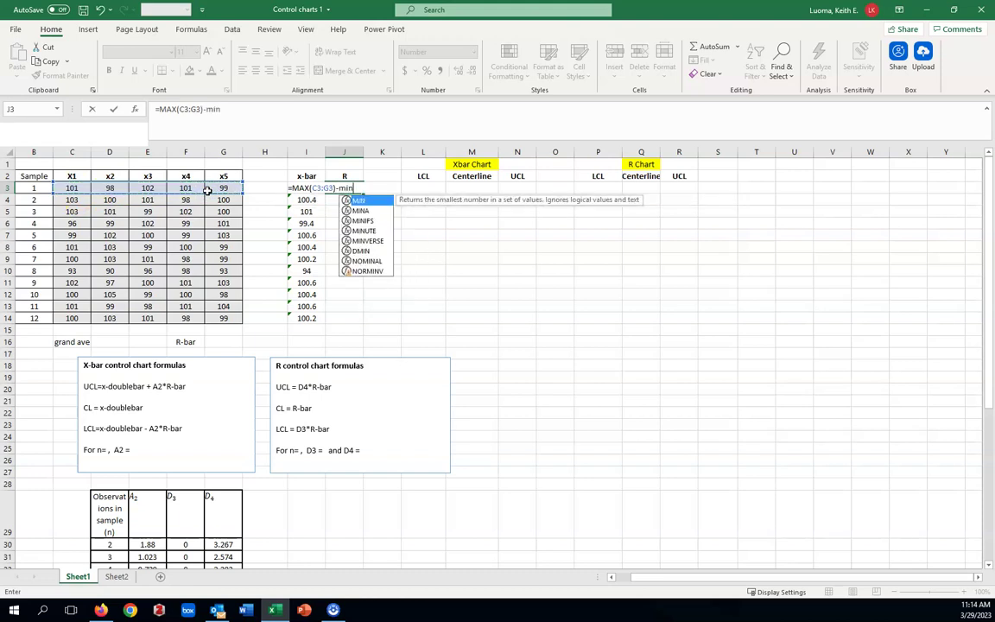
{"action": "double_click", "coordinate": [358, 199]}
{"action": "left_click_drag", "start_coordinate": [89, 188], "coordinate": [208, 187]}
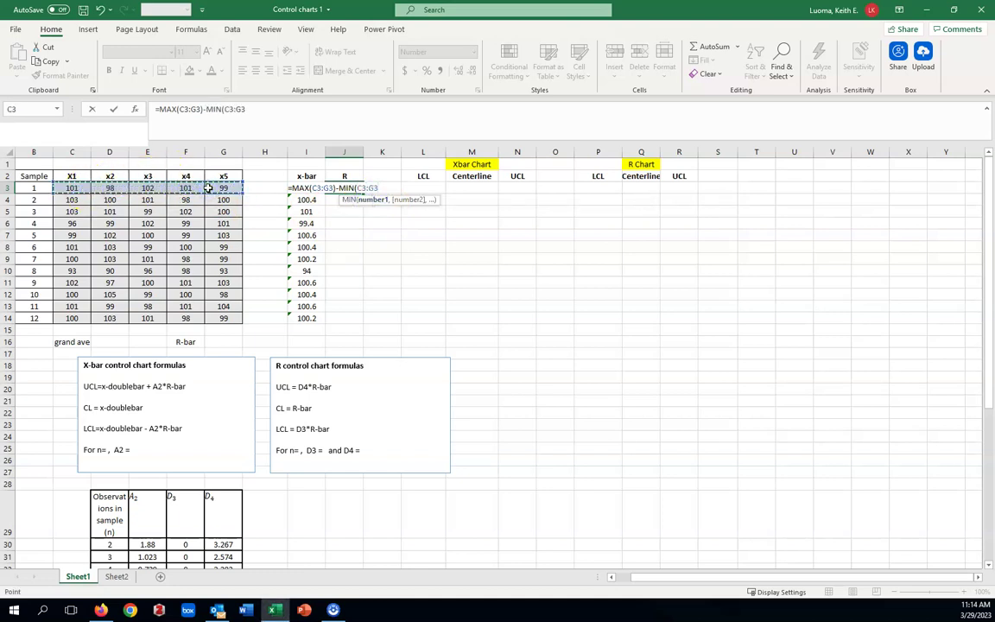
{"action": "type", "text": ")"}
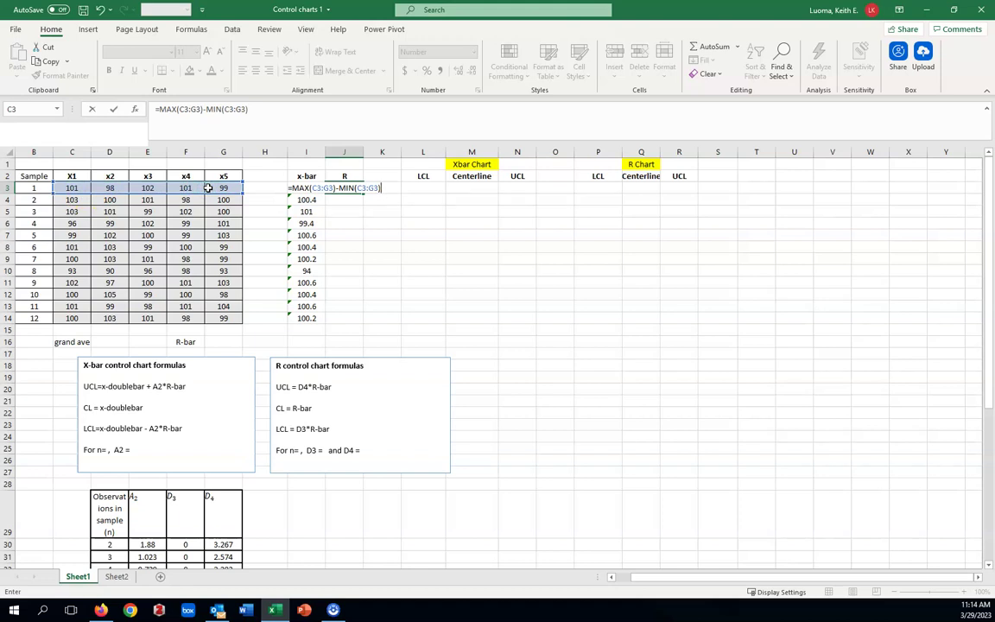
{"action": "key", "text": "Return"}
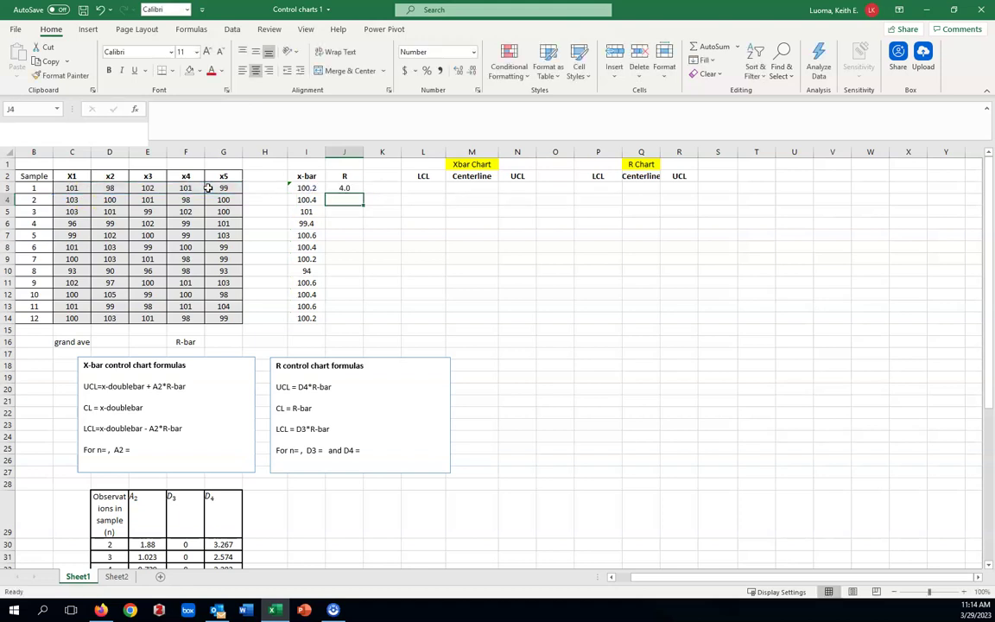
Step: Fill the range formula from J3 down to J14 for the remaining samples
{"action": "left_click", "coordinate": [352, 187]}
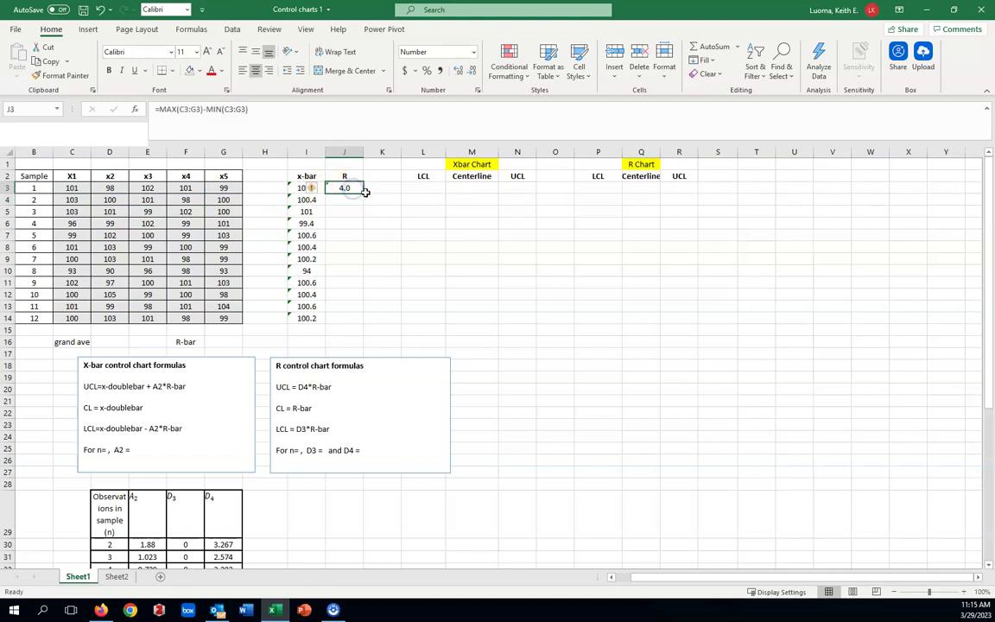
{"action": "left_click_drag", "start_coordinate": [364, 193], "coordinate": [357, 320]}
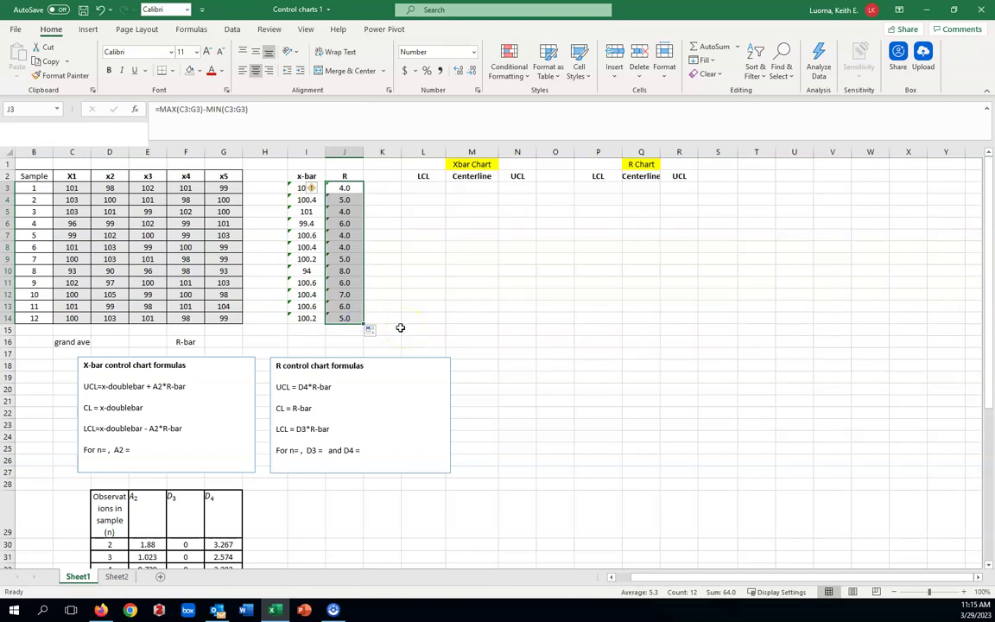
{"action": "left_click", "coordinate": [406, 319]}
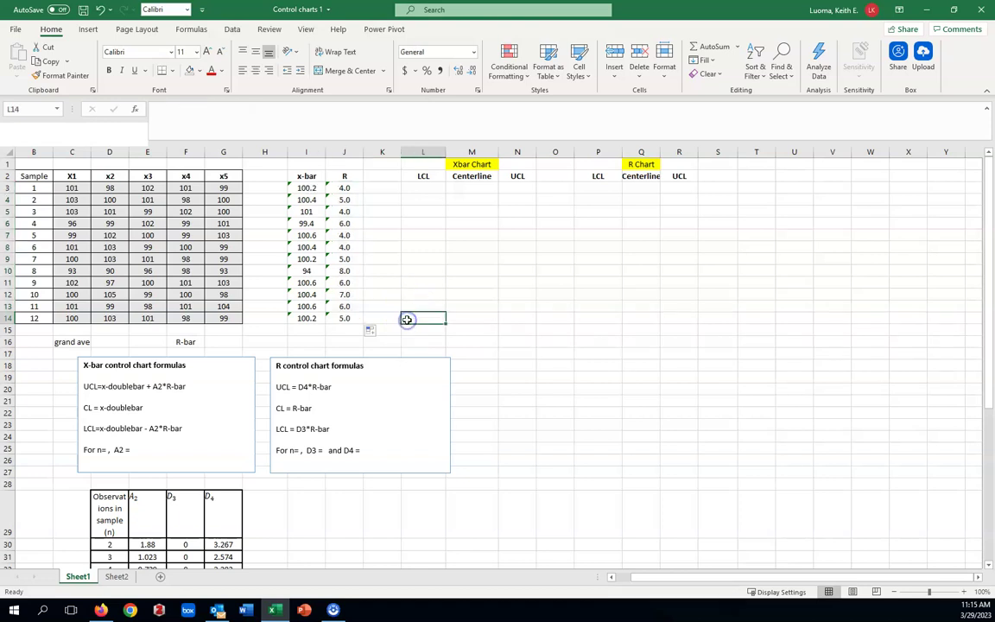
Step: Calculate the grand average in D16 with =AVERAGE(I3:I14)
{"action": "left_click", "coordinate": [100, 342]}
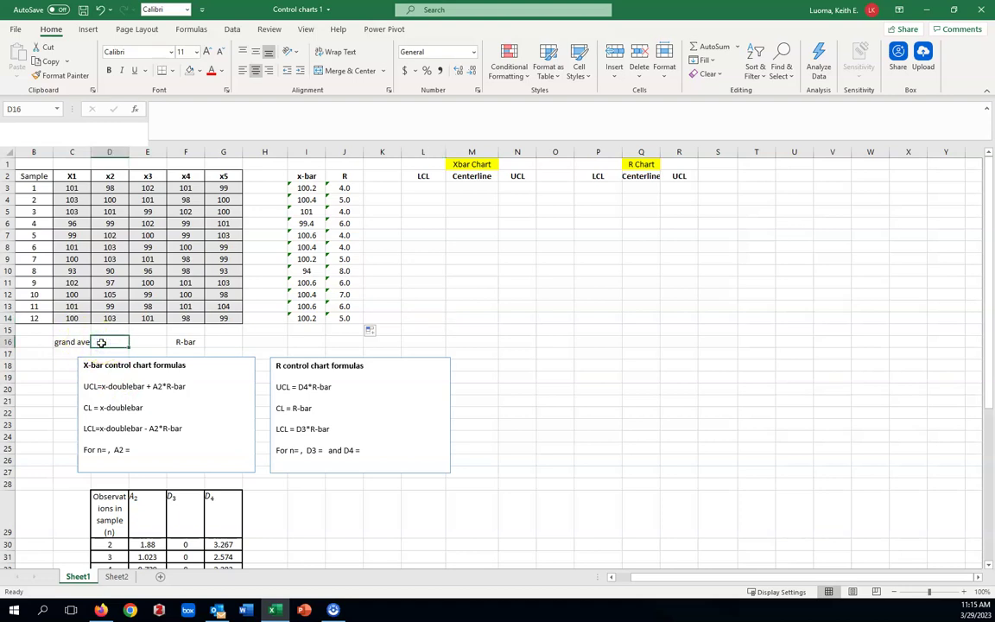
{"action": "type", "text": "=aver"}
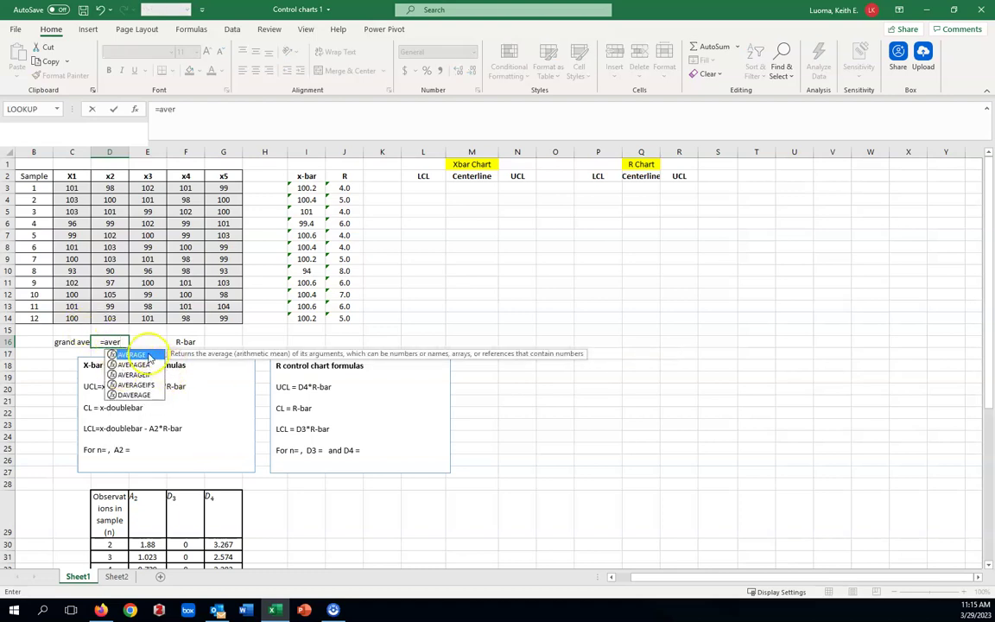
{"action": "double_click", "coordinate": [132, 355]}
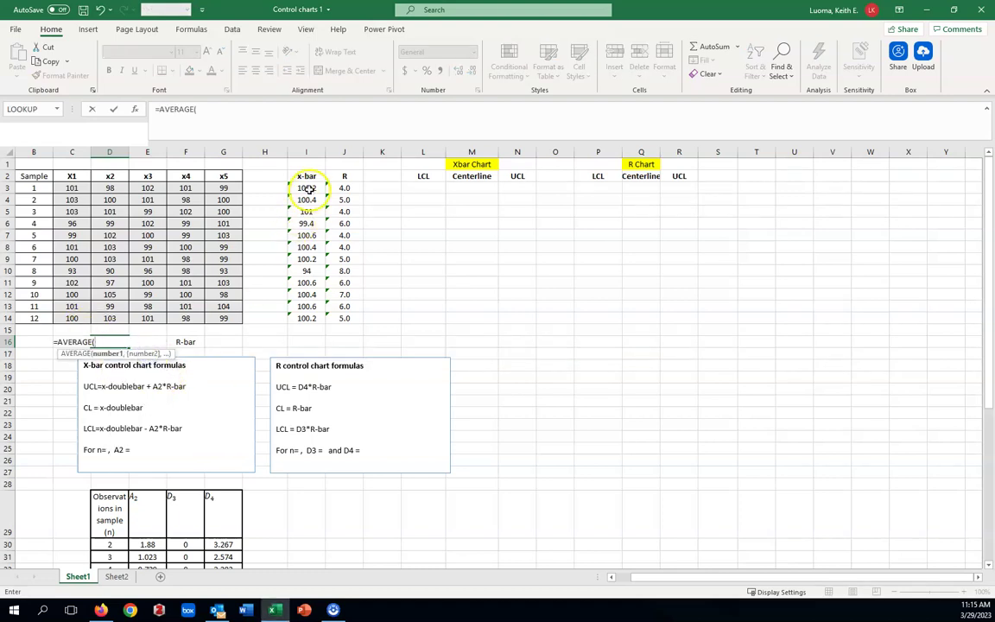
{"action": "left_click_drag", "start_coordinate": [307, 186], "coordinate": [303, 316]}
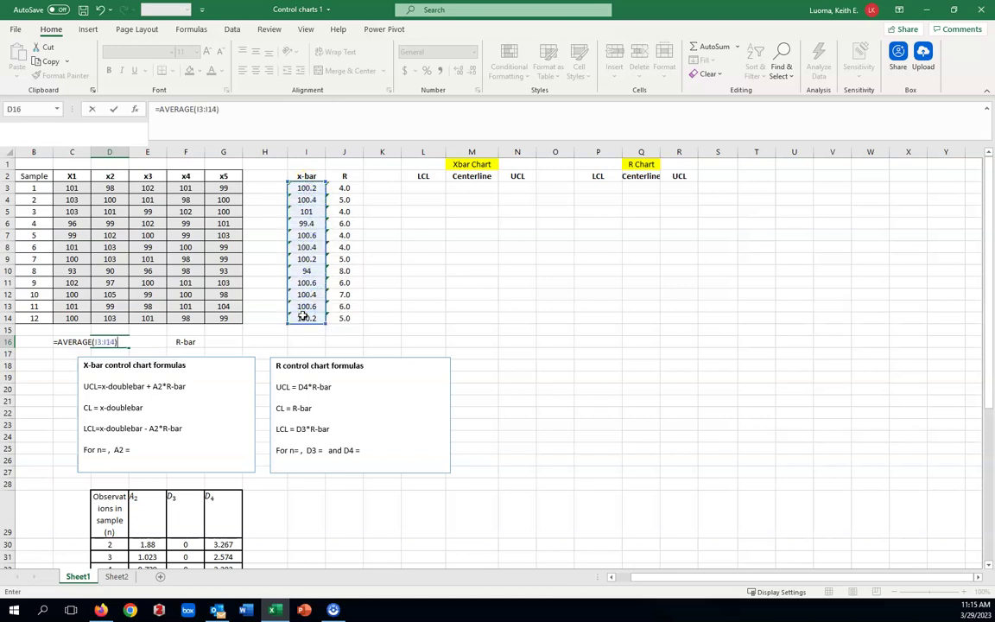
{"action": "key", "text": "Return"}
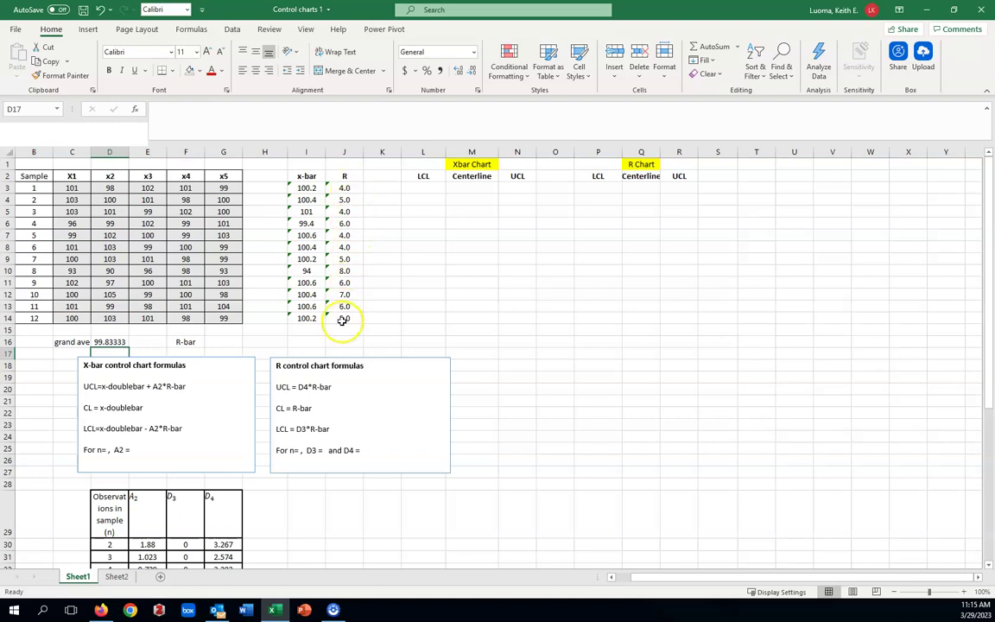
Step: Calculate R-bar in G16 with =AVERAGE(J3:J14)
{"action": "left_click", "coordinate": [218, 342]}
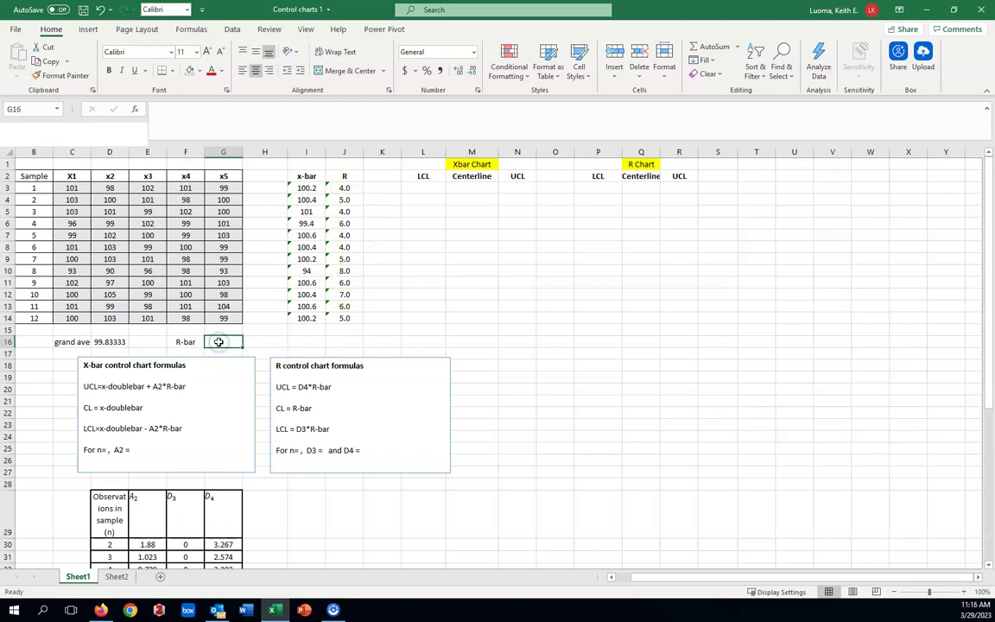
{"action": "type", "text": "=ave"}
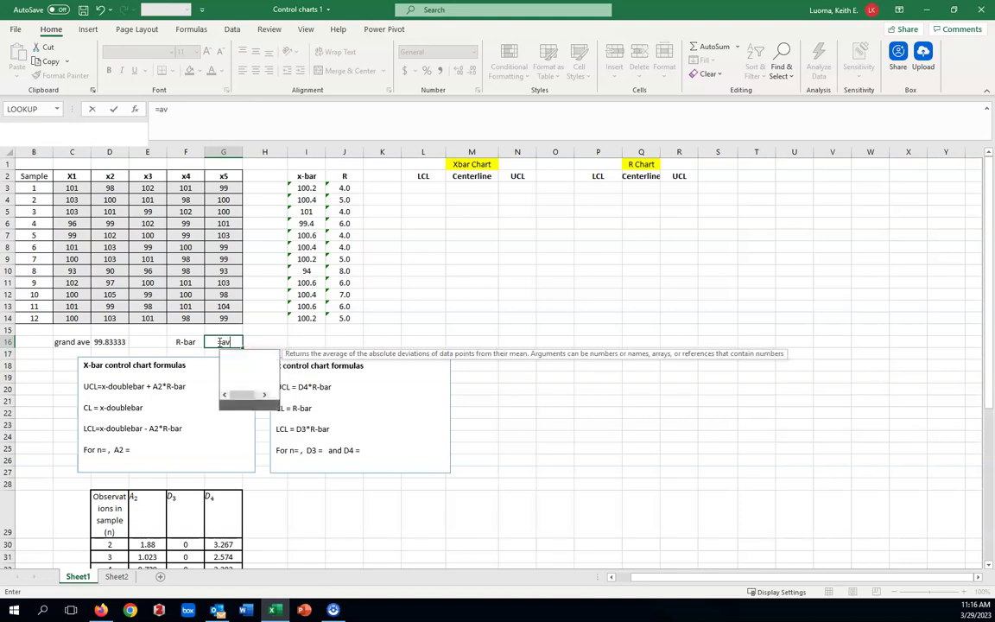
{"action": "double_click", "coordinate": [246, 364]}
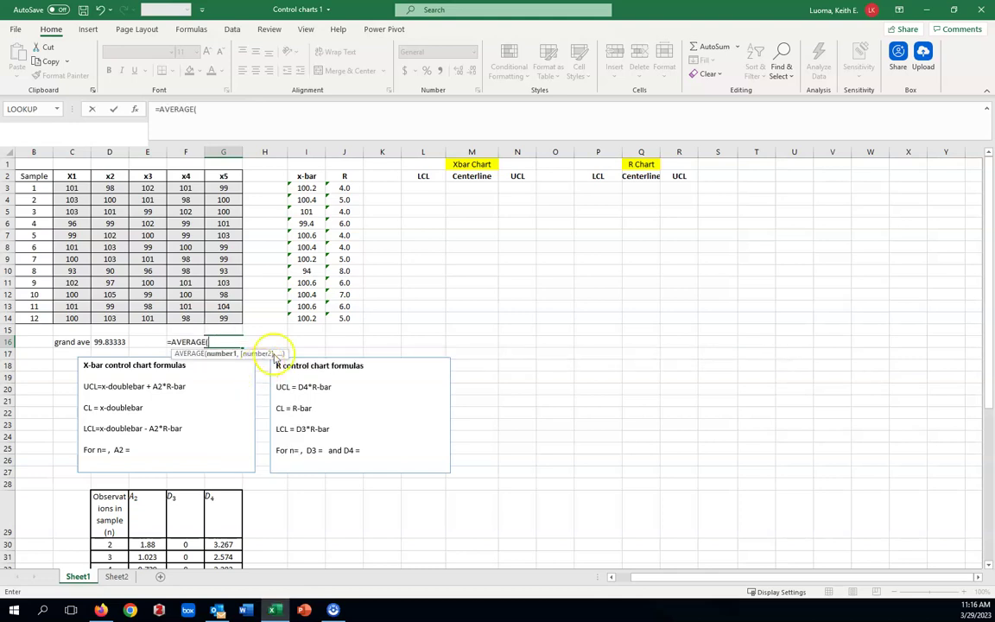
{"action": "left_click_drag", "start_coordinate": [346, 187], "coordinate": [339, 316]}
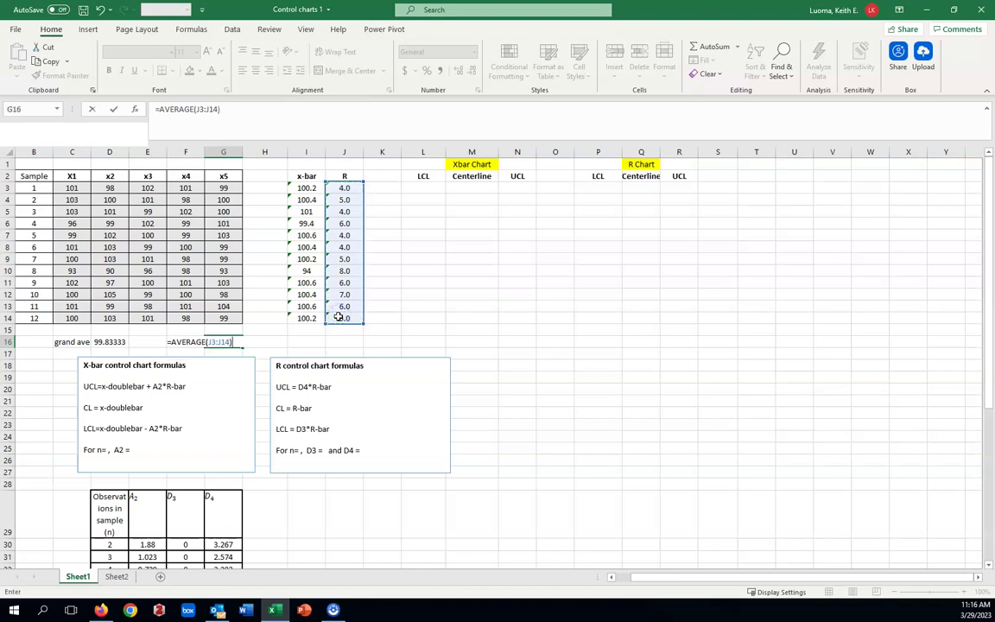
{"action": "key", "text": "Return"}
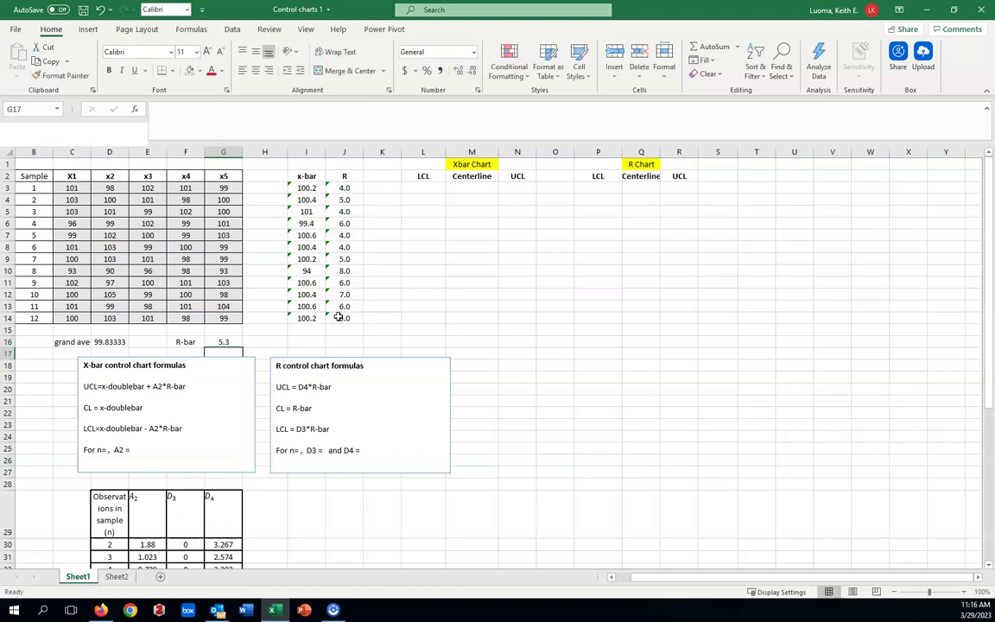
{"action": "left_click", "coordinate": [416, 341]}
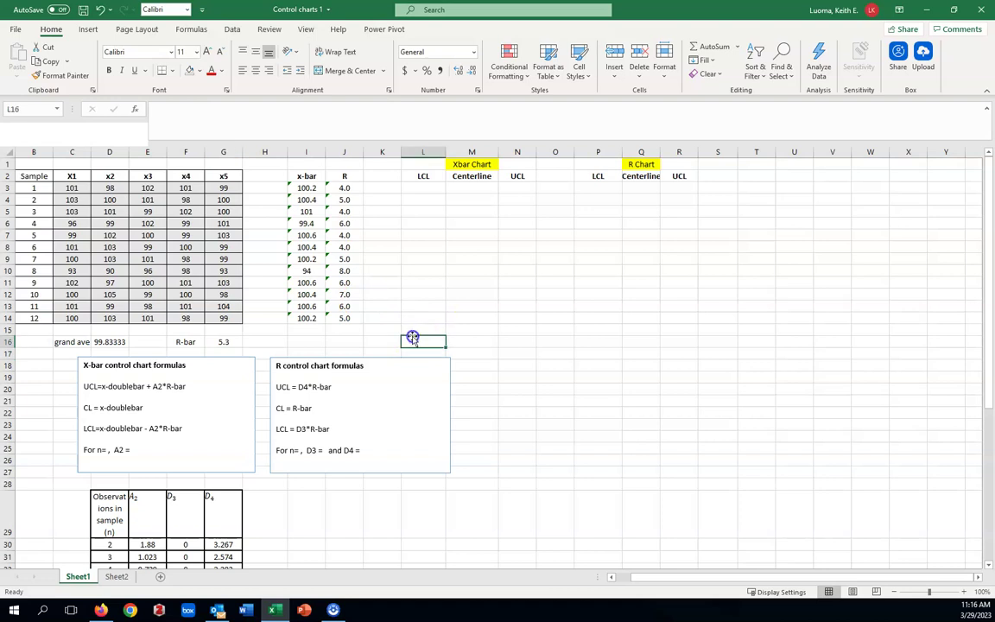
Step: Enter the sample size as n=5 in the X-bar control chart formulas text box
{"action": "left_click", "coordinate": [105, 449]}
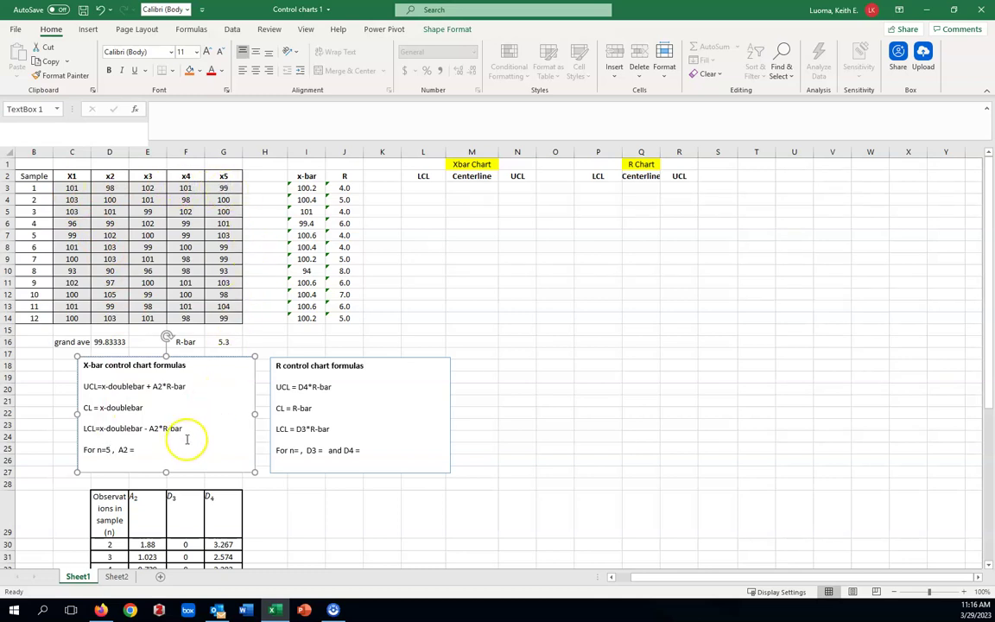
{"action": "left_click", "coordinate": [137, 450]}
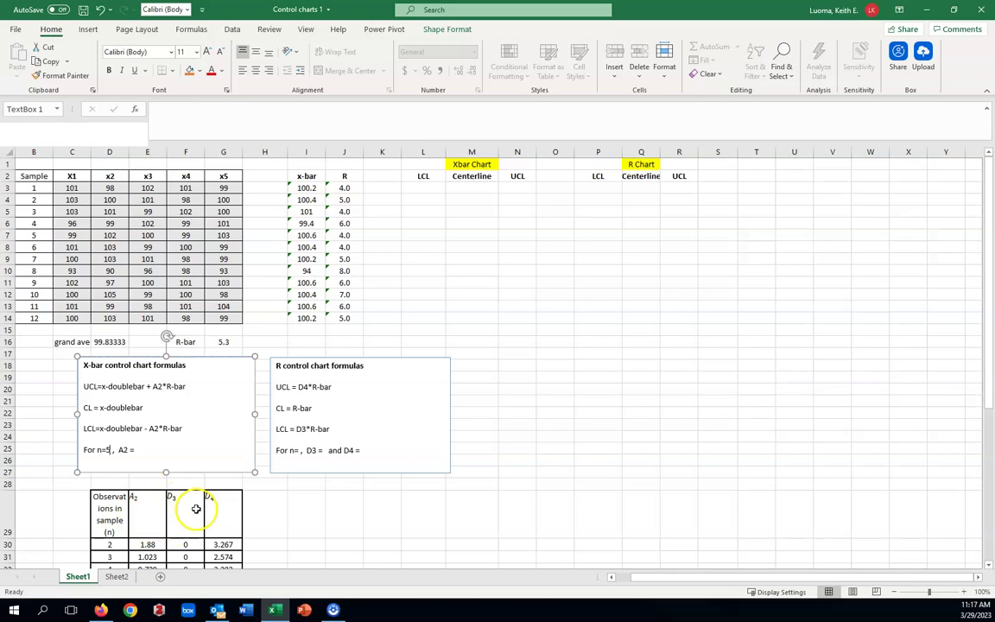
Step: Highlight the n = 5 row of the control chart constants table (D33:G33) with a yellow fill
{"action": "scroll", "coordinate": [279, 506], "scroll_direction": "down", "scroll_amount": 3}
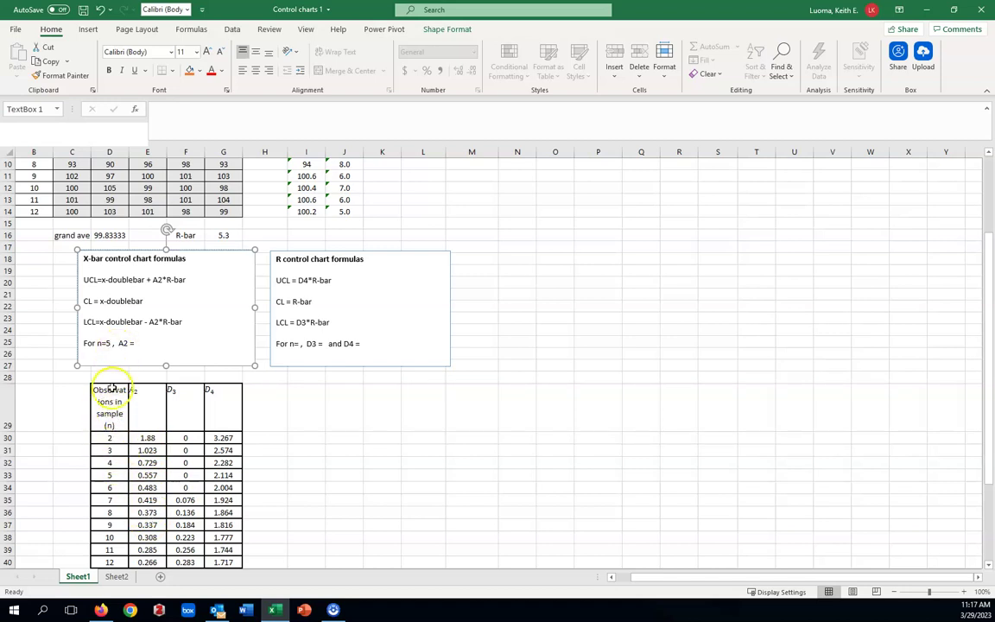
{"action": "left_click_drag", "start_coordinate": [105, 474], "coordinate": [205, 475]}
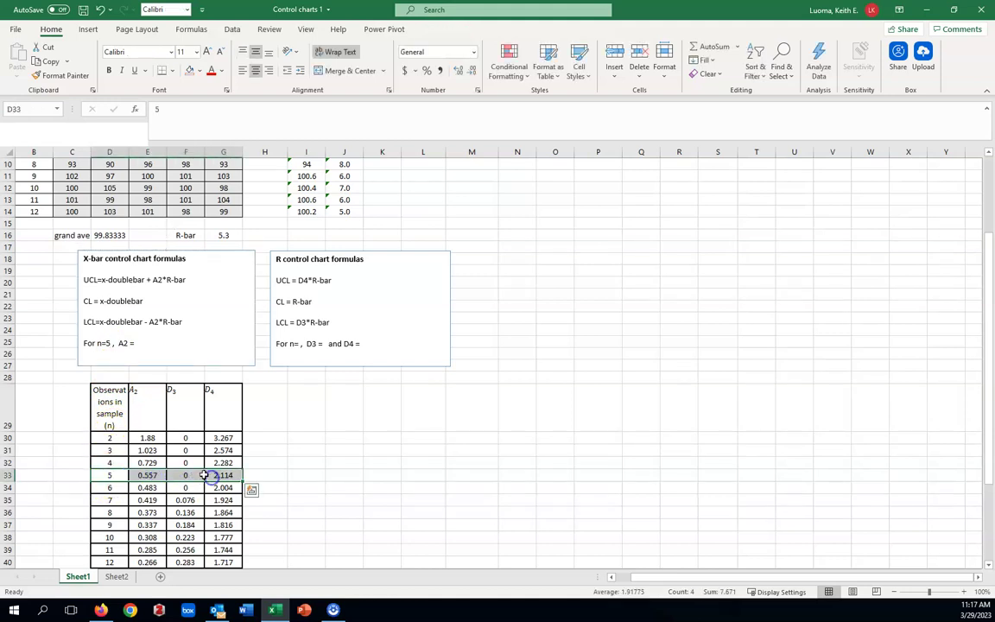
{"action": "left_click", "coordinate": [199, 71]}
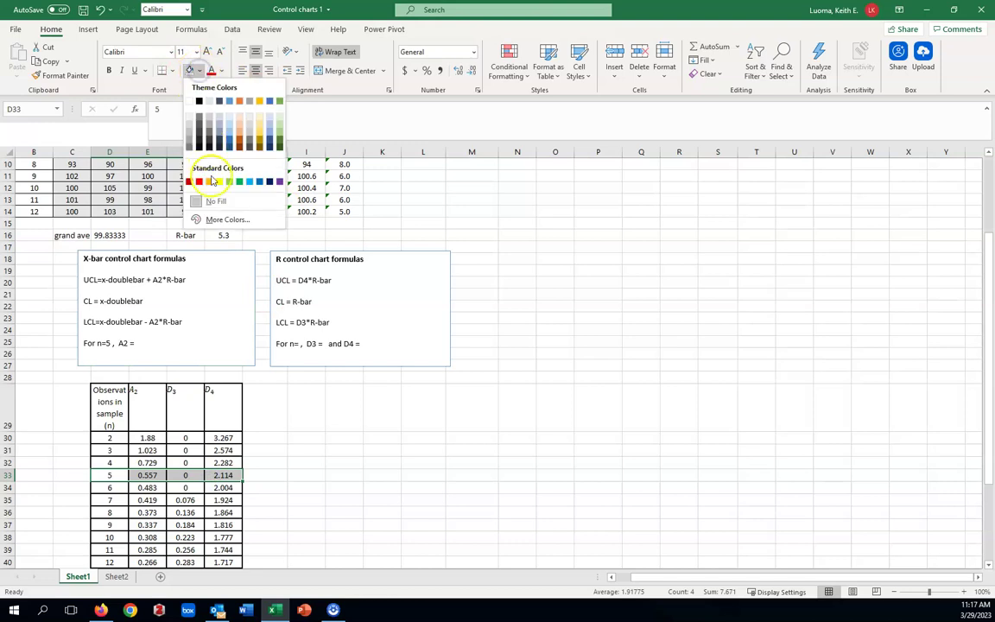
{"action": "left_click", "coordinate": [219, 182]}
{"action": "left_click", "coordinate": [271, 513]}
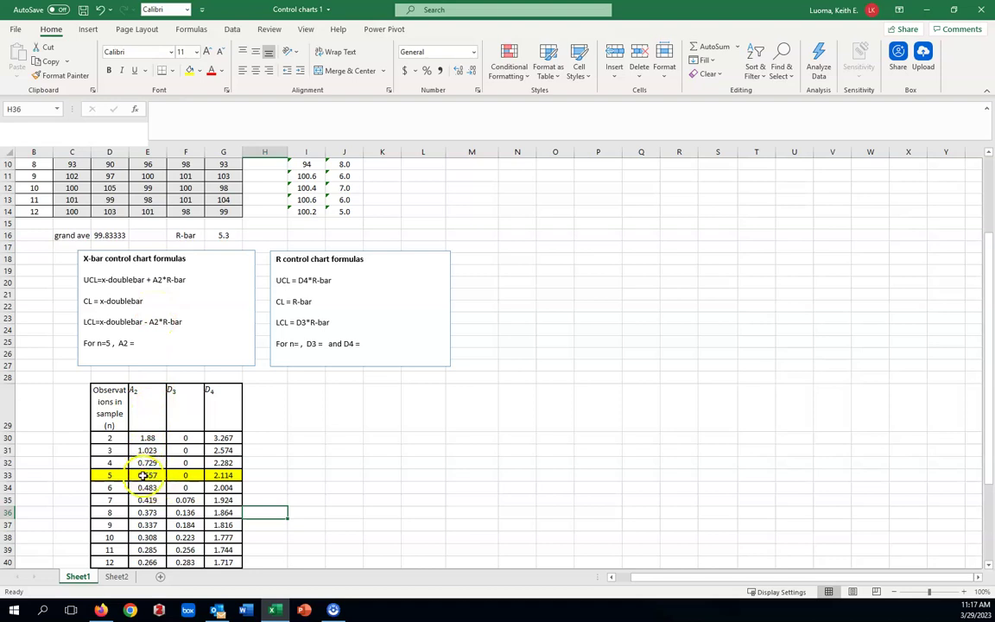
Step: Set the X-bar chart centerline in M3 to the grand average with the absolute reference =$D$16
{"action": "scroll", "coordinate": [199, 394], "scroll_direction": "up", "scroll_amount": 3}
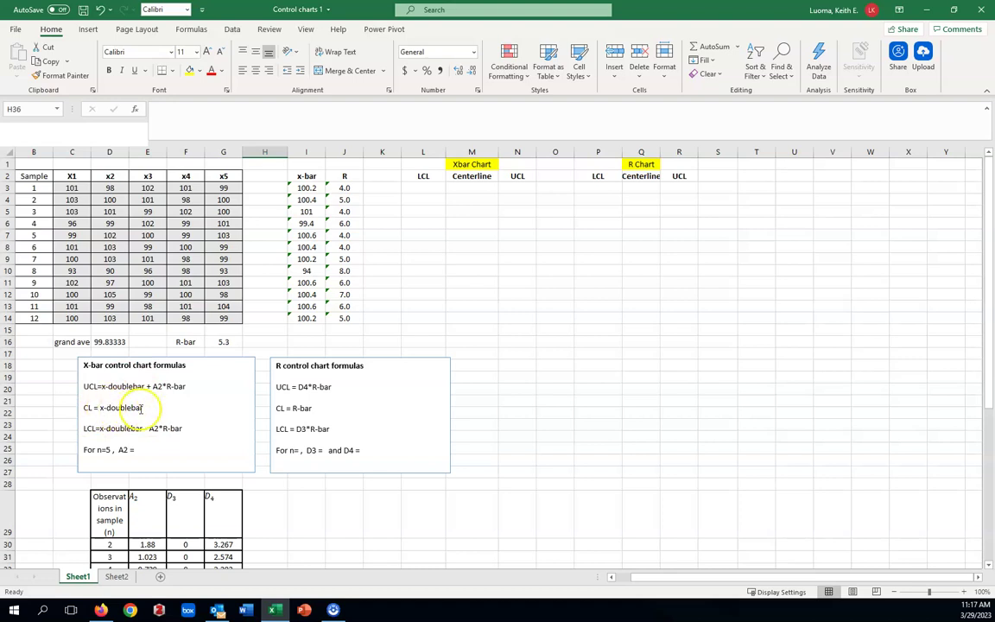
{"action": "left_click", "coordinate": [480, 188]}
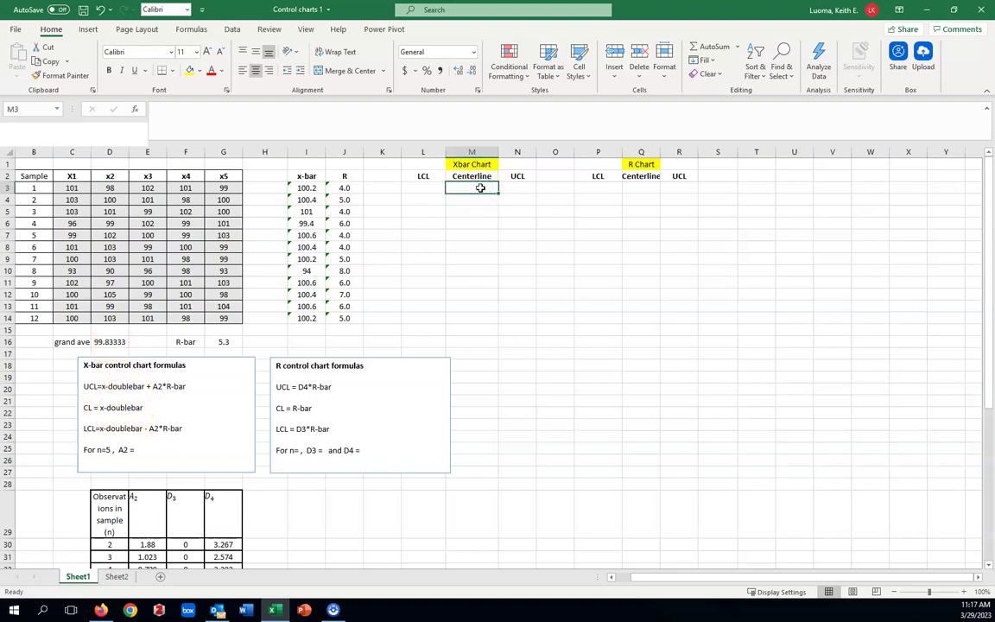
{"action": "type", "text": "="}
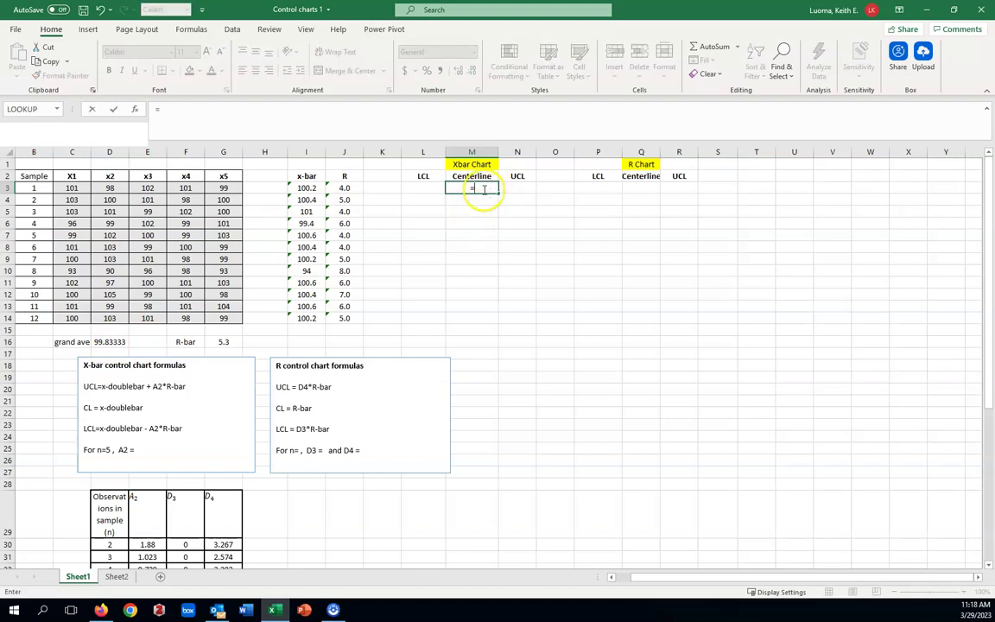
{"action": "left_click", "coordinate": [115, 342]}
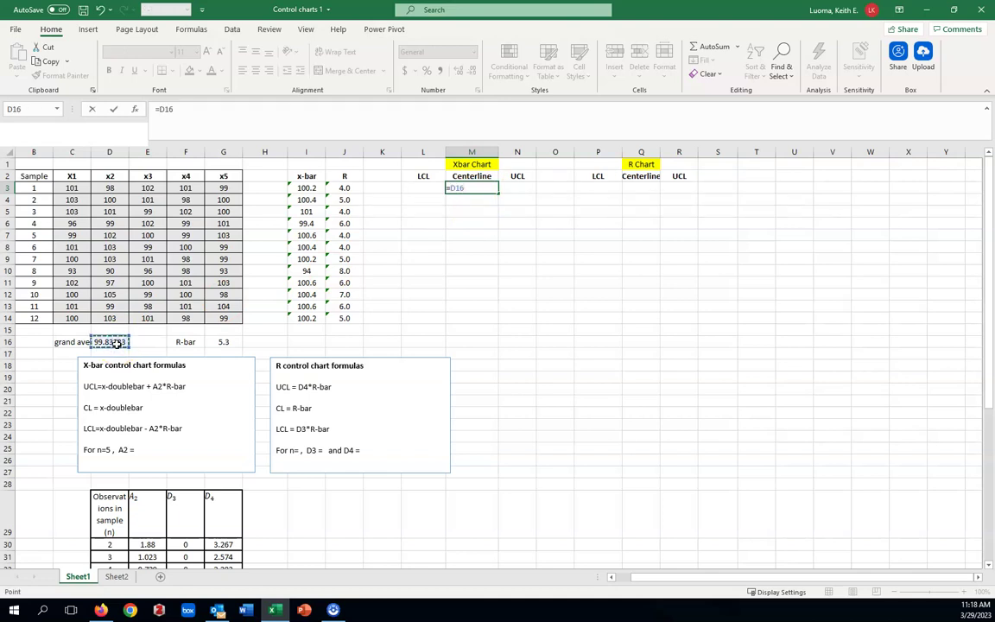
{"action": "key", "text": "F4"}
{"action": "key", "text": "Return"}
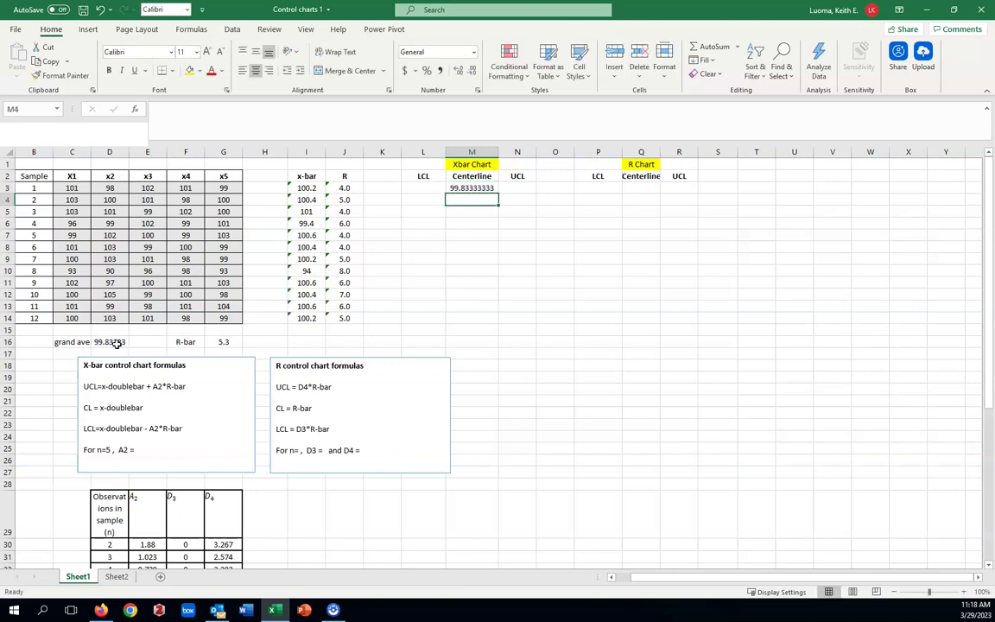
Step: Calculate the X-bar chart's upper control limit in N3 with =$D$16+$E$33*$G$16
{"action": "left_click", "coordinate": [517, 190]}
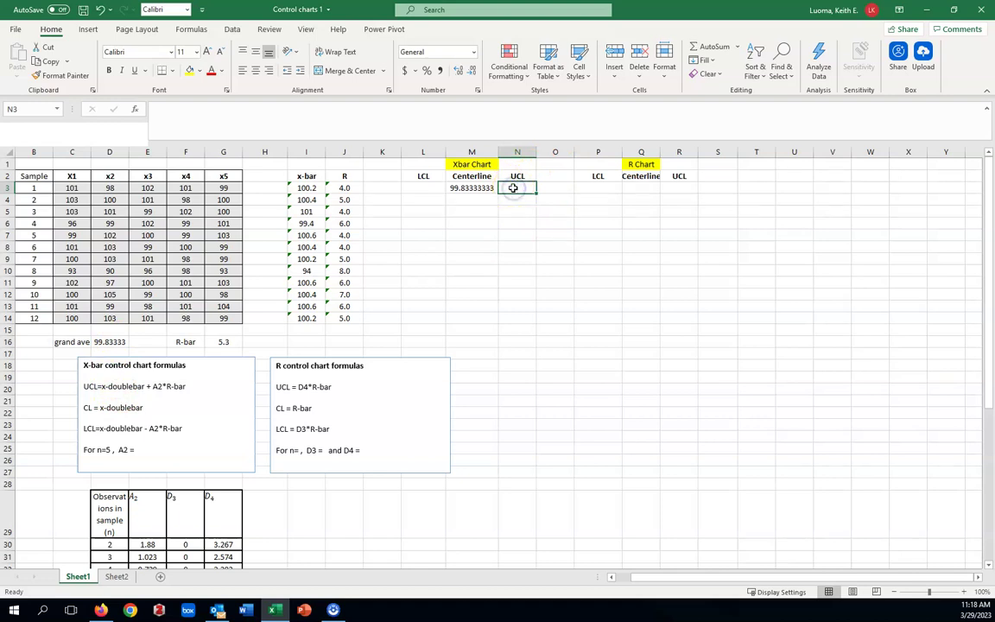
{"action": "type", "text": "="}
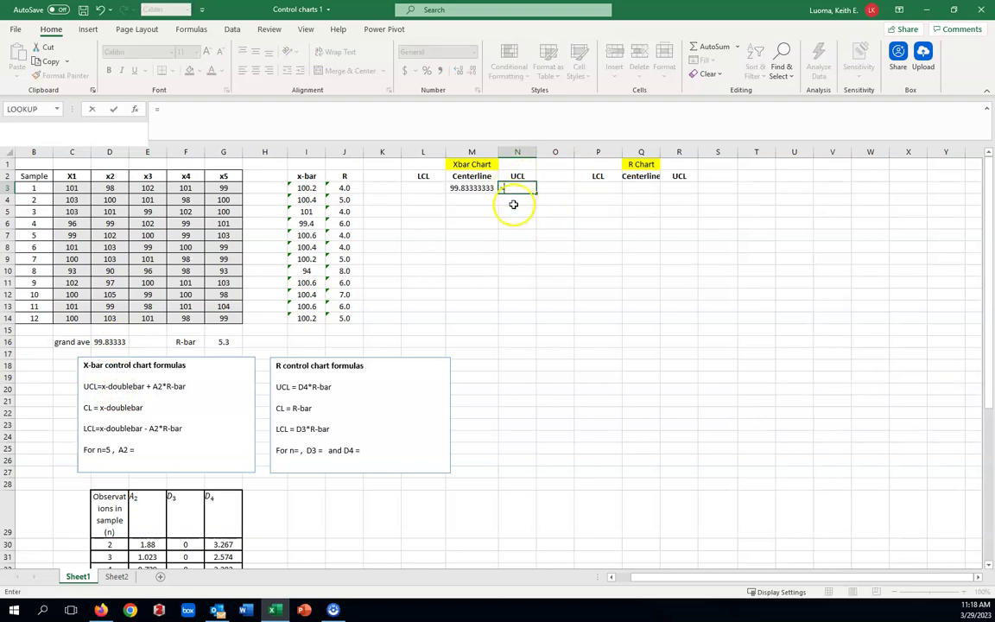
{"action": "left_click", "coordinate": [106, 342]}
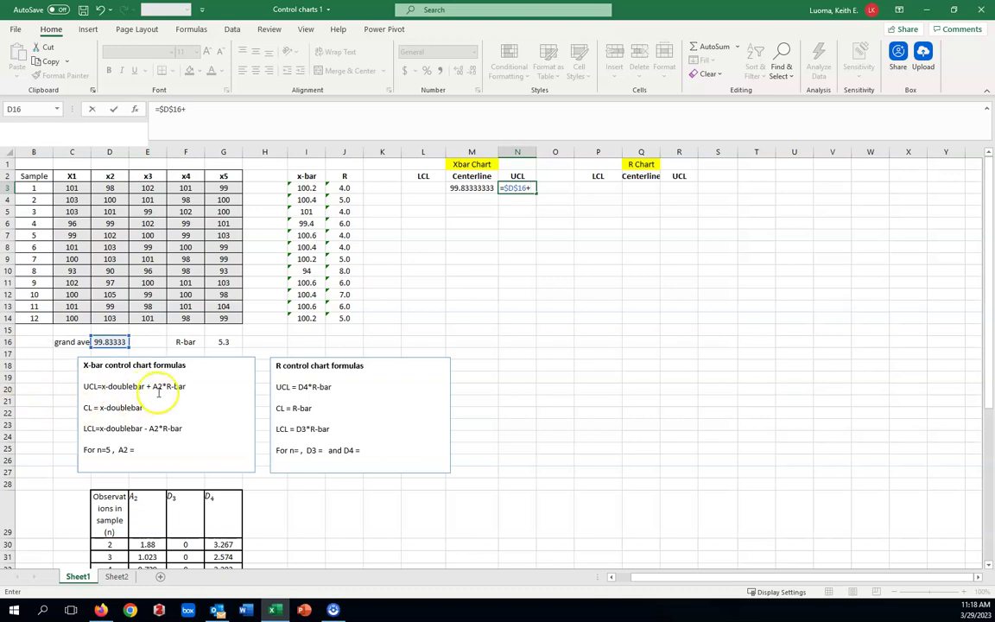
{"action": "scroll", "coordinate": [204, 462], "scroll_direction": "down", "scroll_amount": 2}
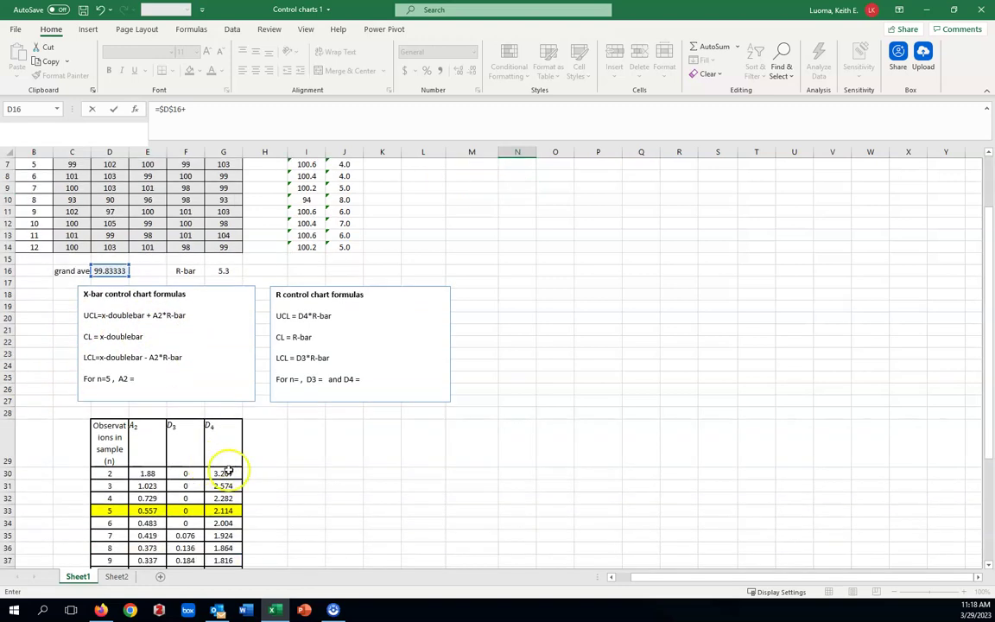
{"action": "left_click", "coordinate": [151, 510]}
{"action": "scroll", "coordinate": [671, 489], "scroll_direction": "up", "scroll_amount": 2}
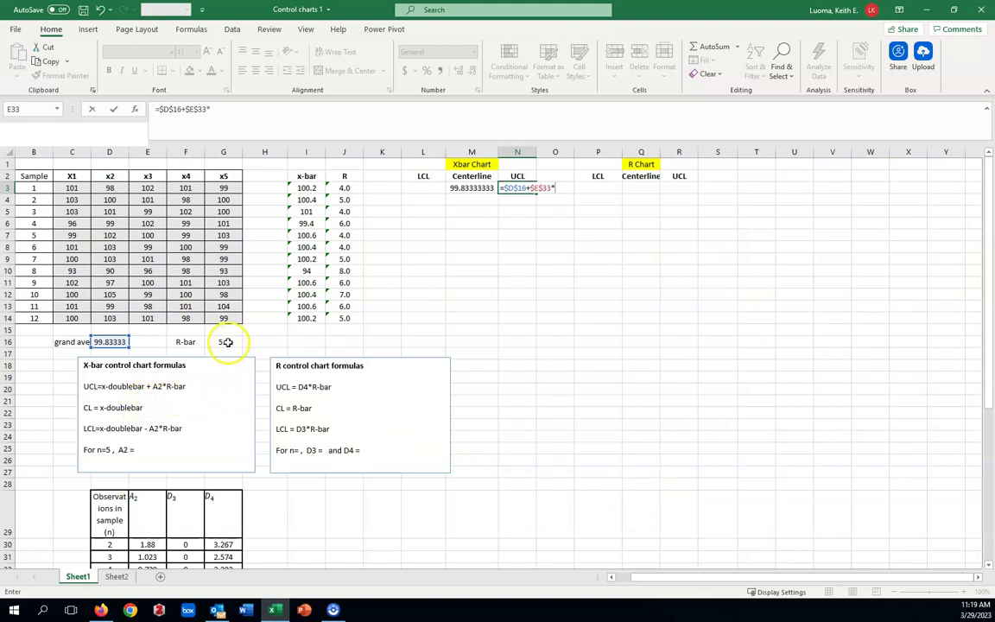
{"action": "left_click", "coordinate": [226, 342]}
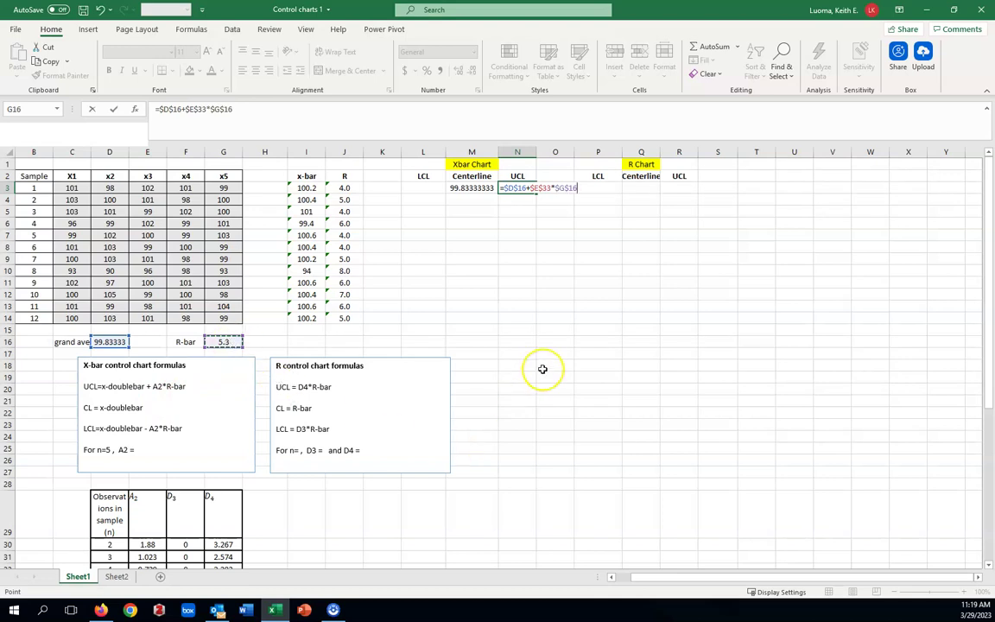
{"action": "key", "text": "Return"}
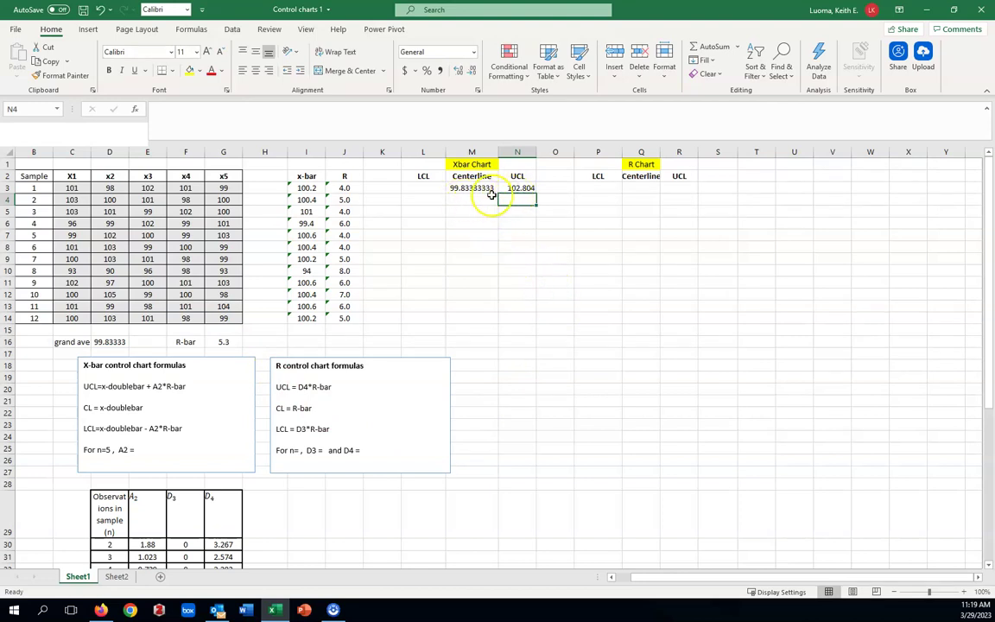
Step: Calculate the X-bar chart's lower control limit in L3 with =$D$16-$E$33*$G$16
{"action": "left_click", "coordinate": [434, 189]}
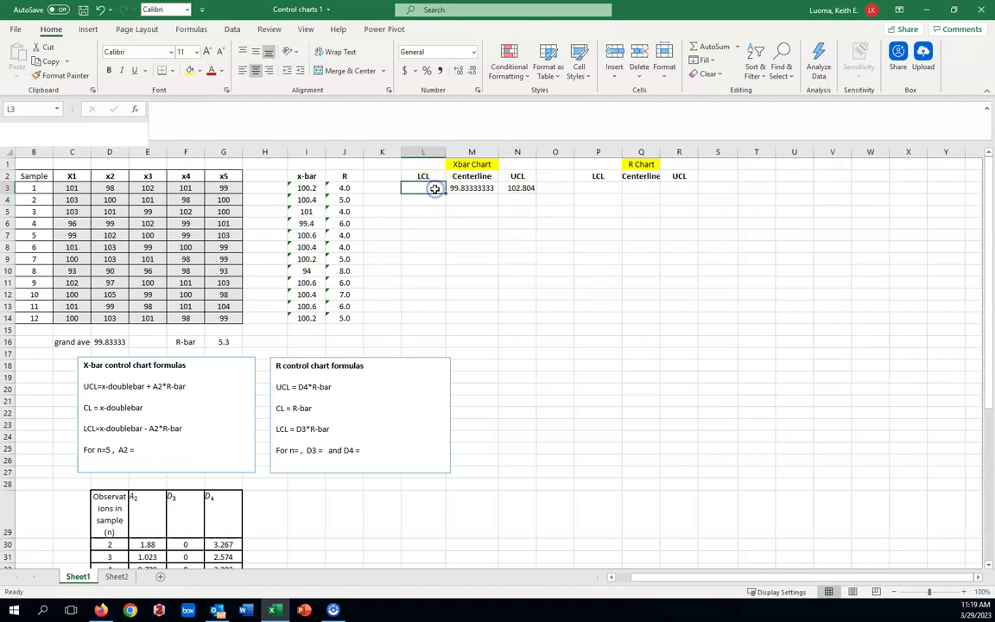
{"action": "type", "text": "="}
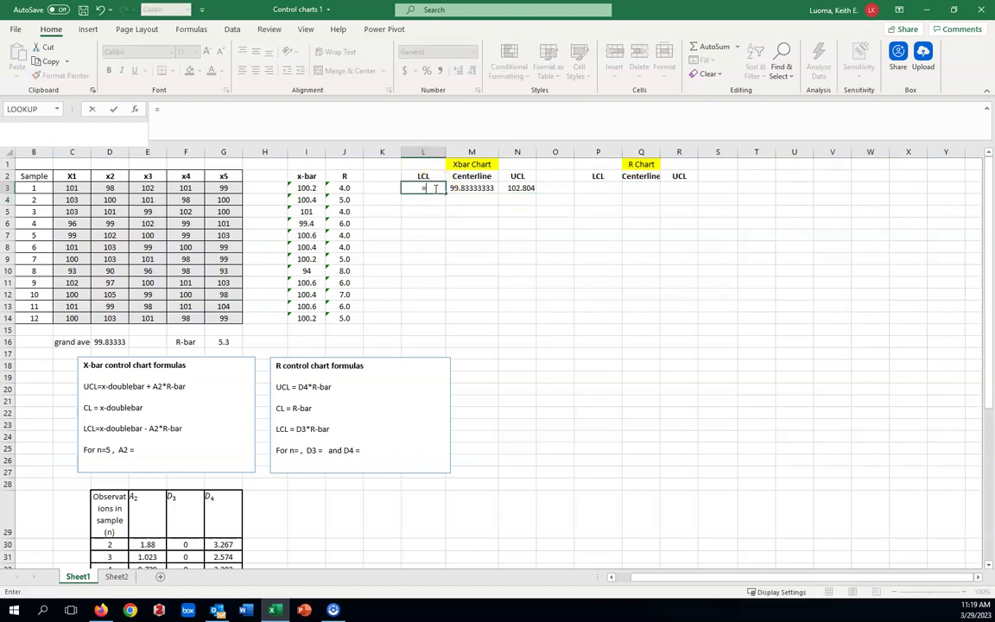
{"action": "left_click", "coordinate": [109, 342]}
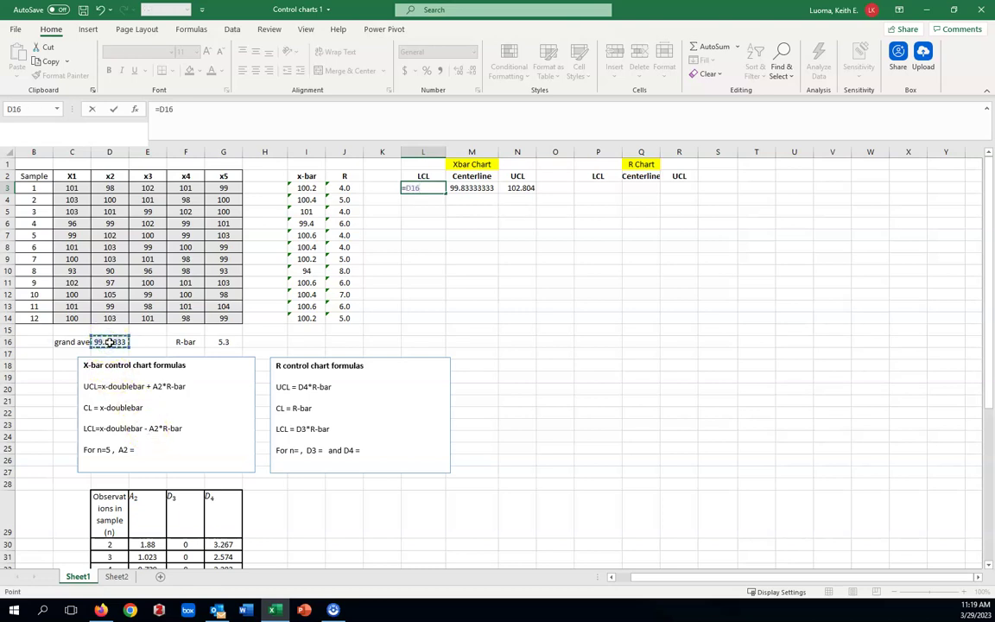
{"action": "type", "text": "-"}
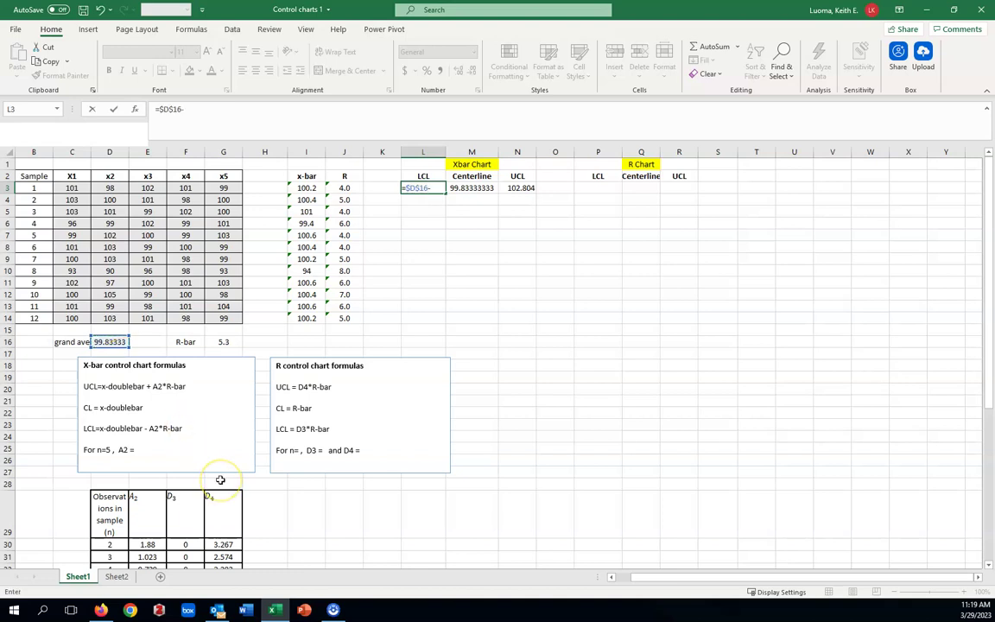
{"action": "scroll", "coordinate": [220, 479], "scroll_direction": "down", "scroll_amount": 1}
{"action": "scroll", "coordinate": [420, 515], "scroll_direction": "up", "scroll_amount": 1}
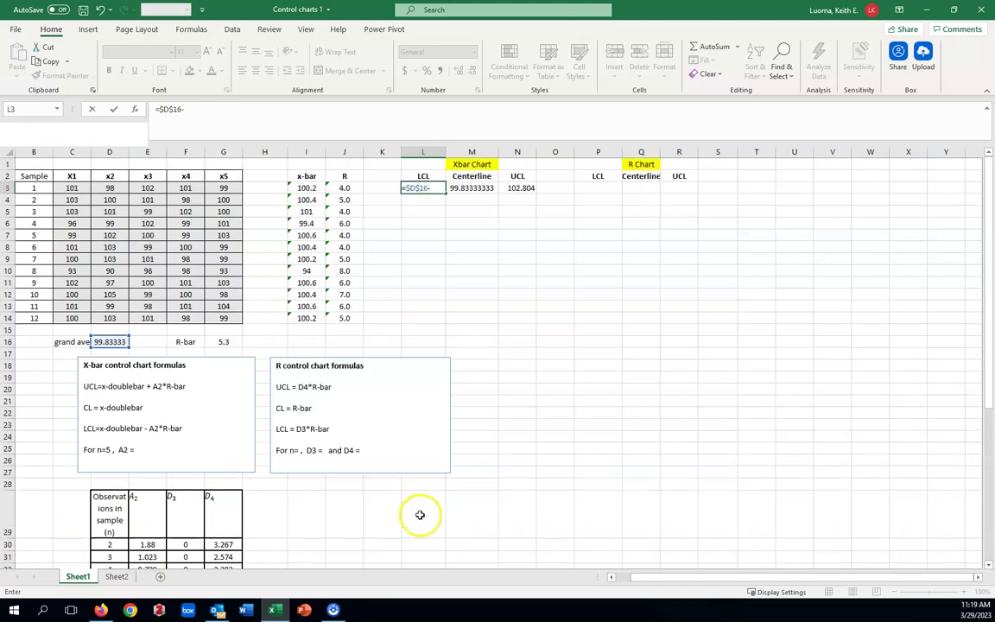
{"action": "scroll", "coordinate": [419, 515], "scroll_direction": "down", "scroll_amount": 1}
{"action": "left_click", "coordinate": [147, 545]}
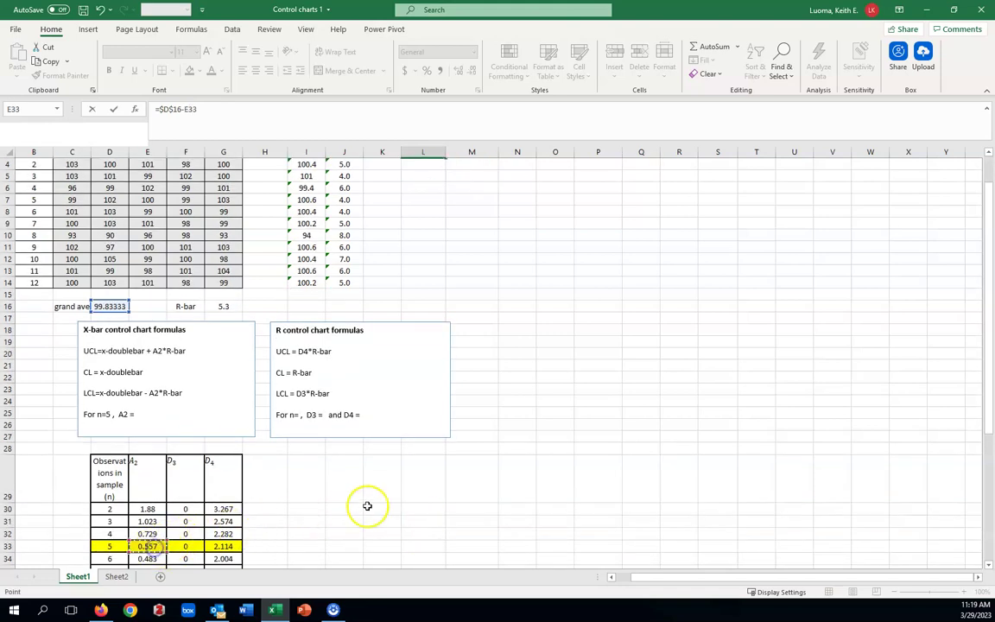
{"action": "scroll", "coordinate": [367, 505], "scroll_direction": "up", "scroll_amount": 1}
{"action": "key", "text": "F4"}
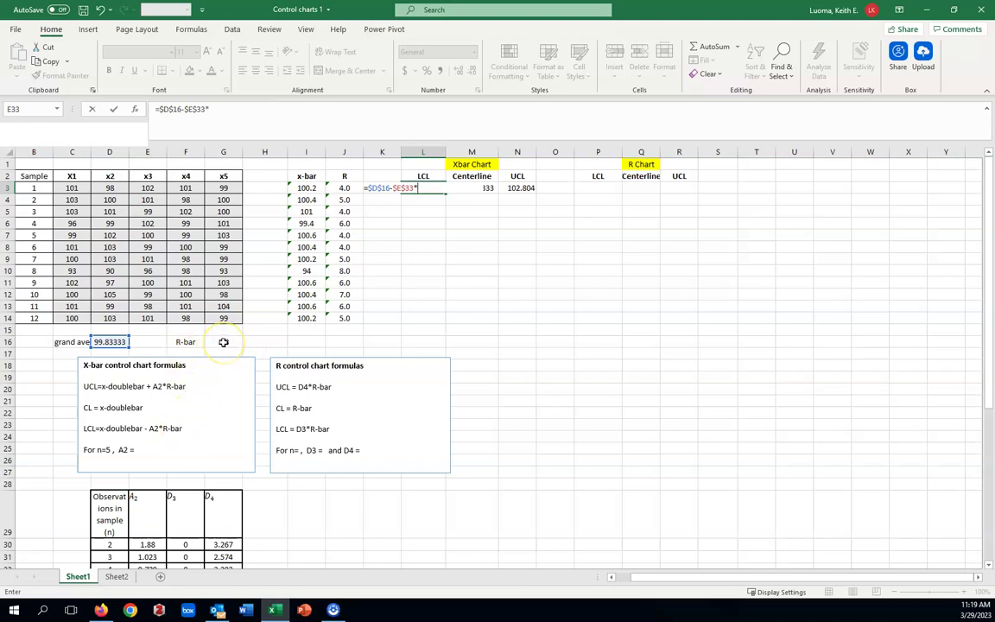
{"action": "left_click", "coordinate": [223, 342]}
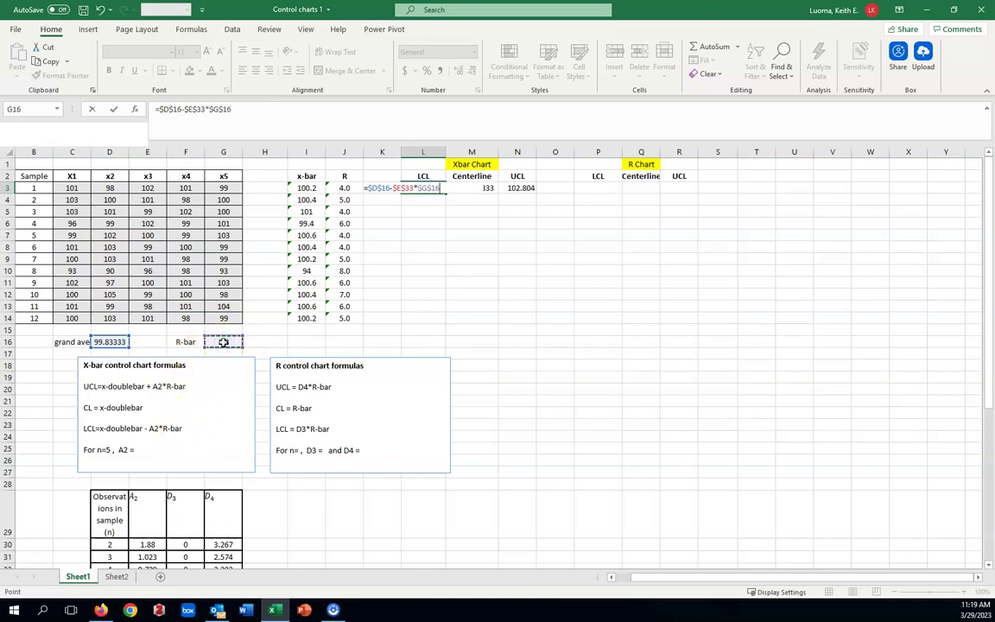
{"action": "key", "text": "Return"}
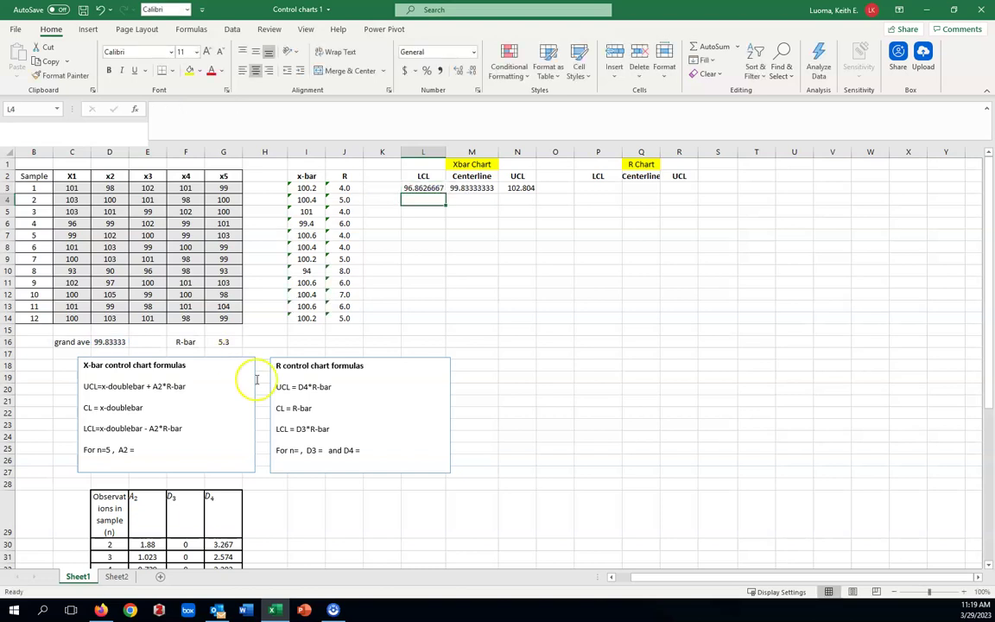
Step: Fill the X-bar chart's LCL, centerline and UCL formulas from L3, M3 and N3 down to row 14
{"action": "left_click", "coordinate": [437, 188]}
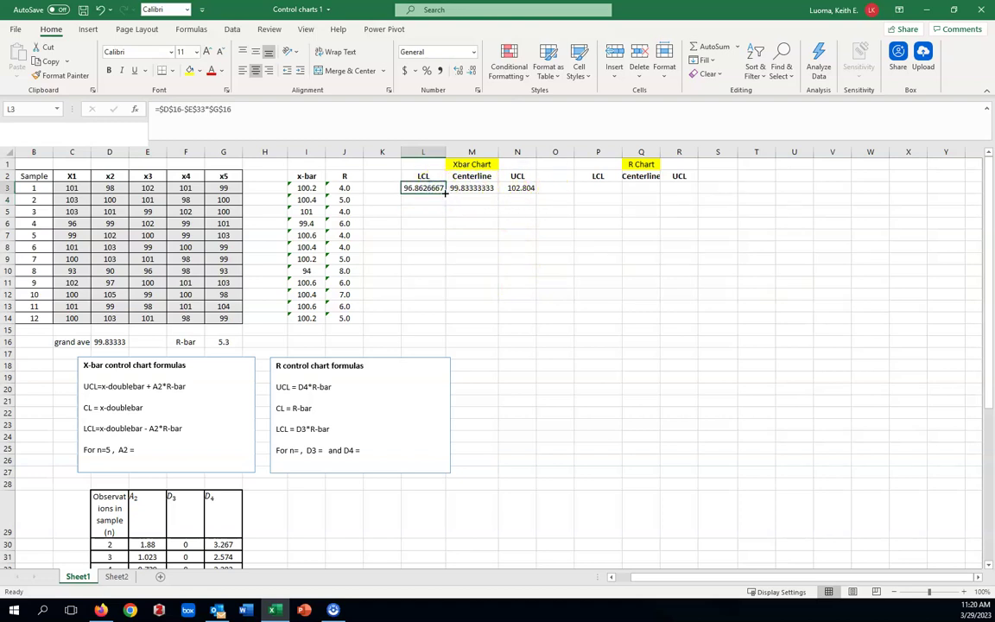
{"action": "left_click_drag", "start_coordinate": [446, 193], "coordinate": [441, 318]}
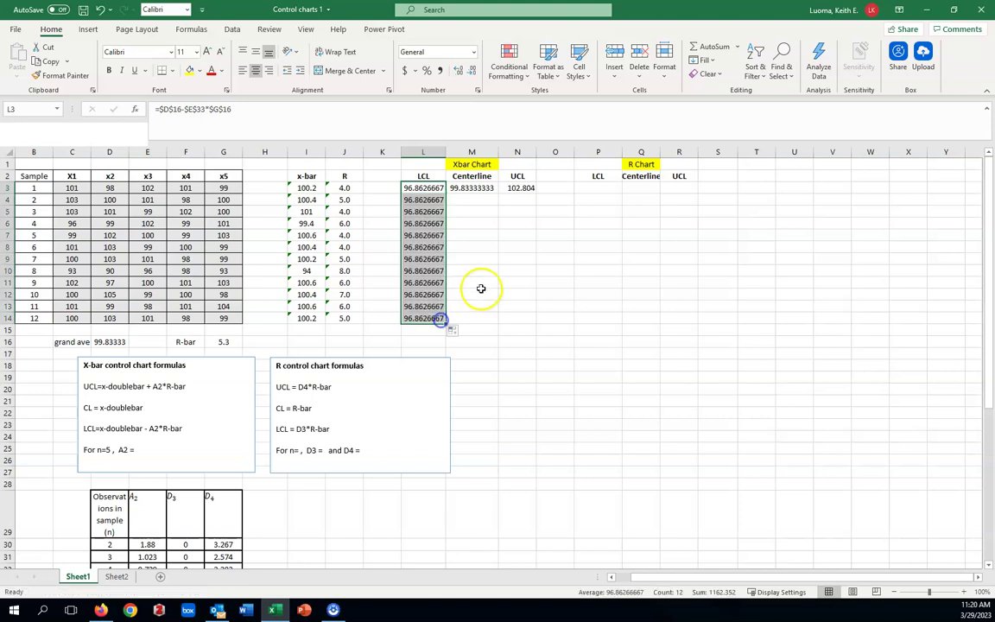
{"action": "left_click", "coordinate": [474, 188]}
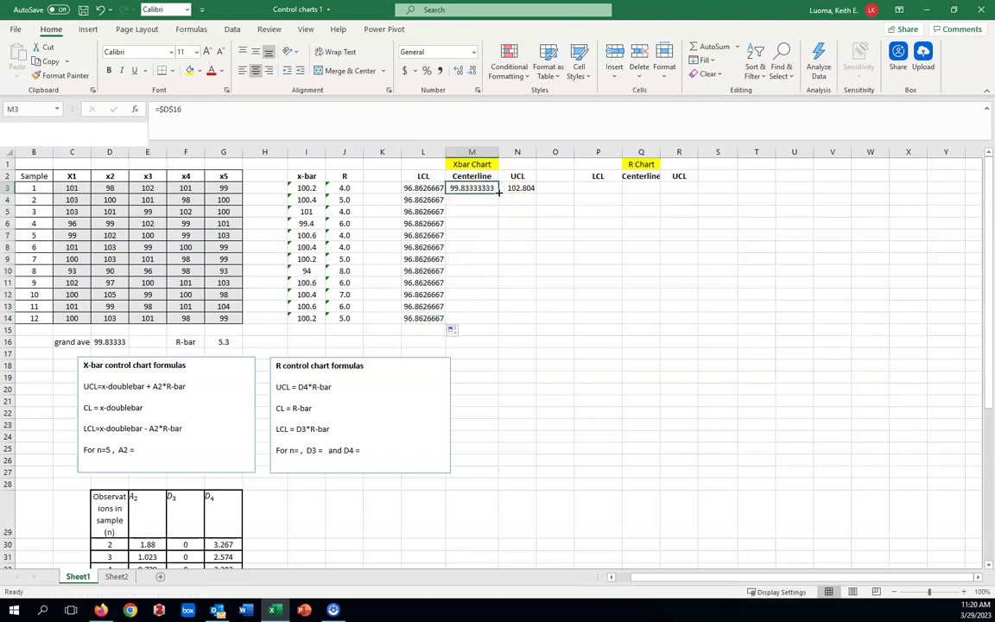
{"action": "left_click_drag", "start_coordinate": [498, 192], "coordinate": [482, 321]}
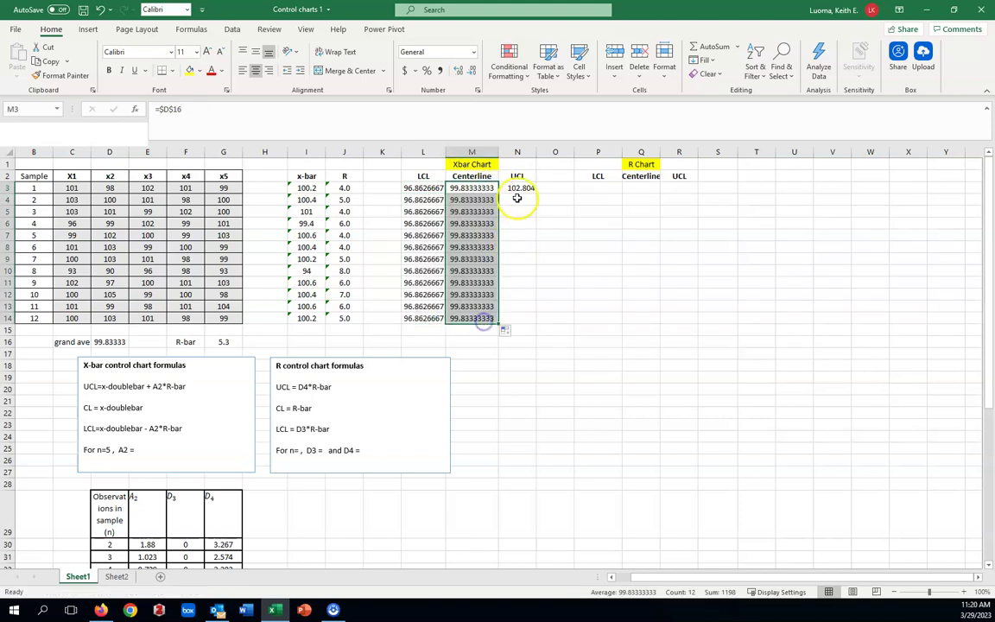
{"action": "left_click", "coordinate": [518, 187]}
{"action": "left_click_drag", "start_coordinate": [536, 193], "coordinate": [532, 323]}
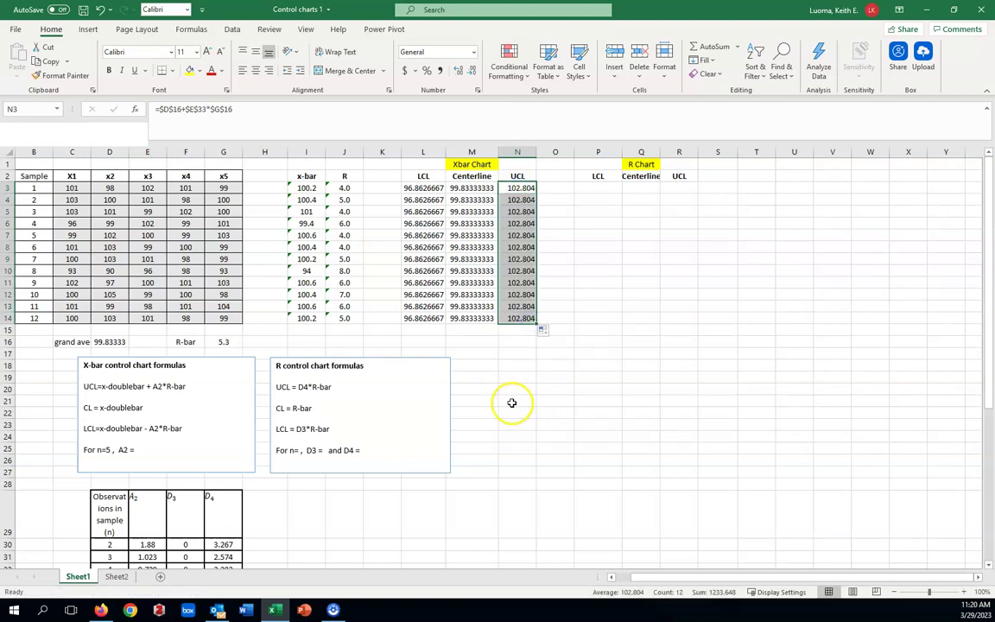
{"action": "left_click", "coordinate": [513, 387]}
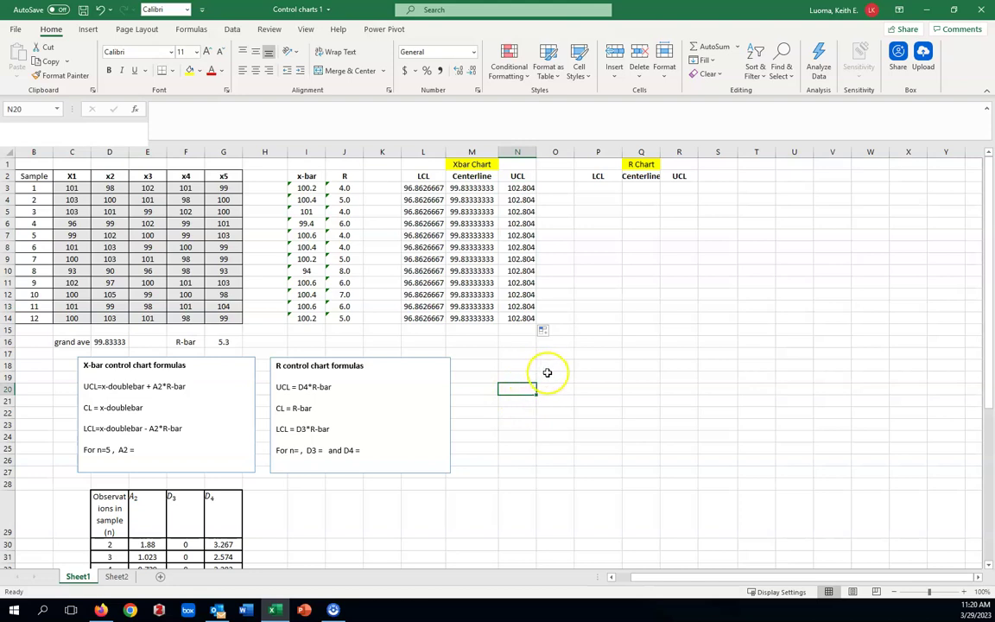
Step: Insert a 2-D line chart of the LCL, Centerline and UCL columns in L2:N14 and place it below those columns
{"action": "left_click_drag", "start_coordinate": [423, 177], "coordinate": [491, 318]}
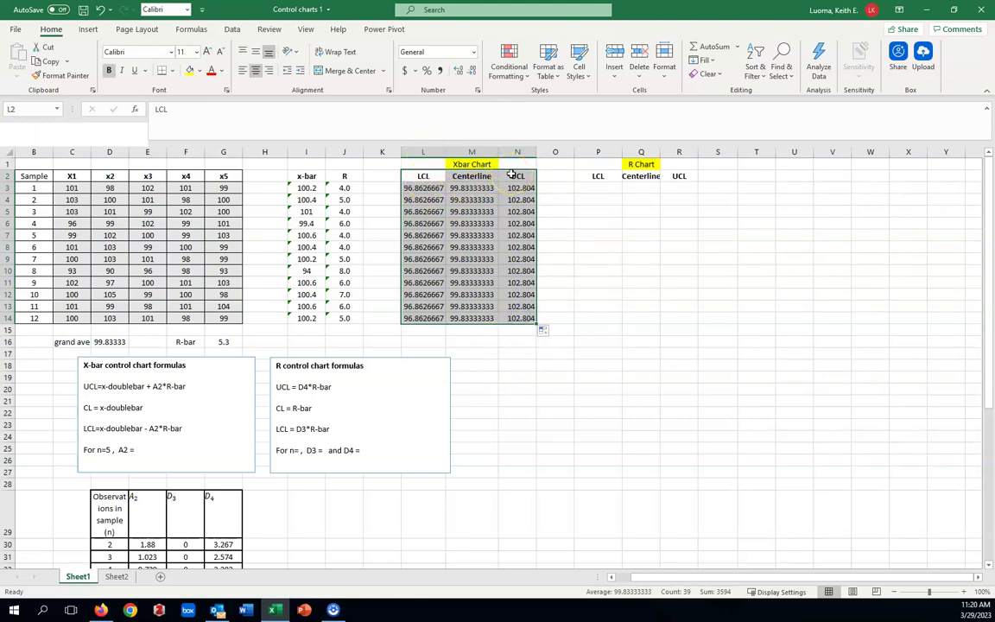
{"action": "left_click", "coordinate": [87, 30]}
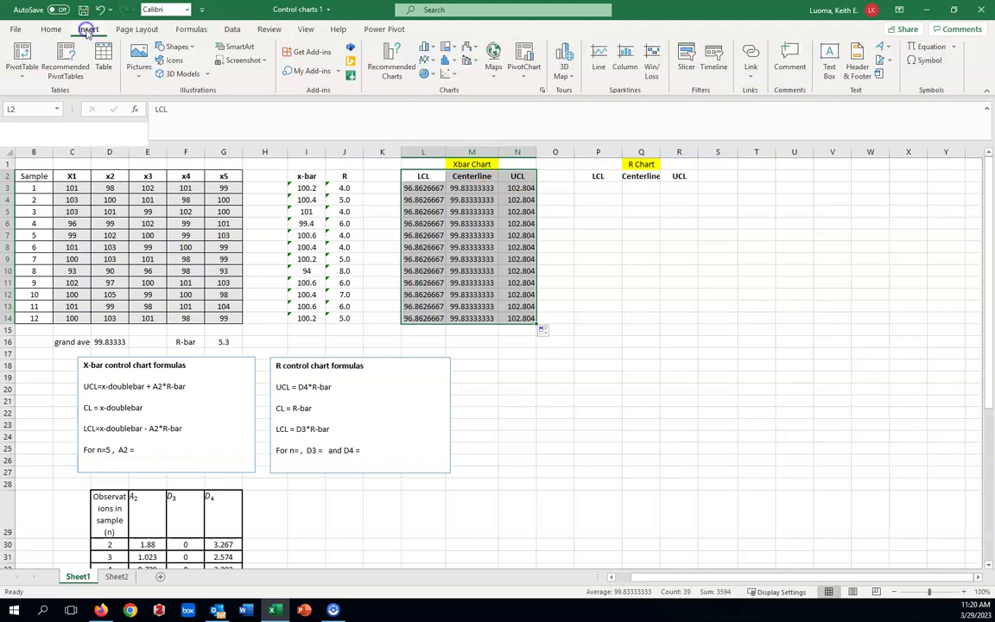
{"action": "left_click", "coordinate": [426, 60]}
{"action": "left_click", "coordinate": [426, 60]}
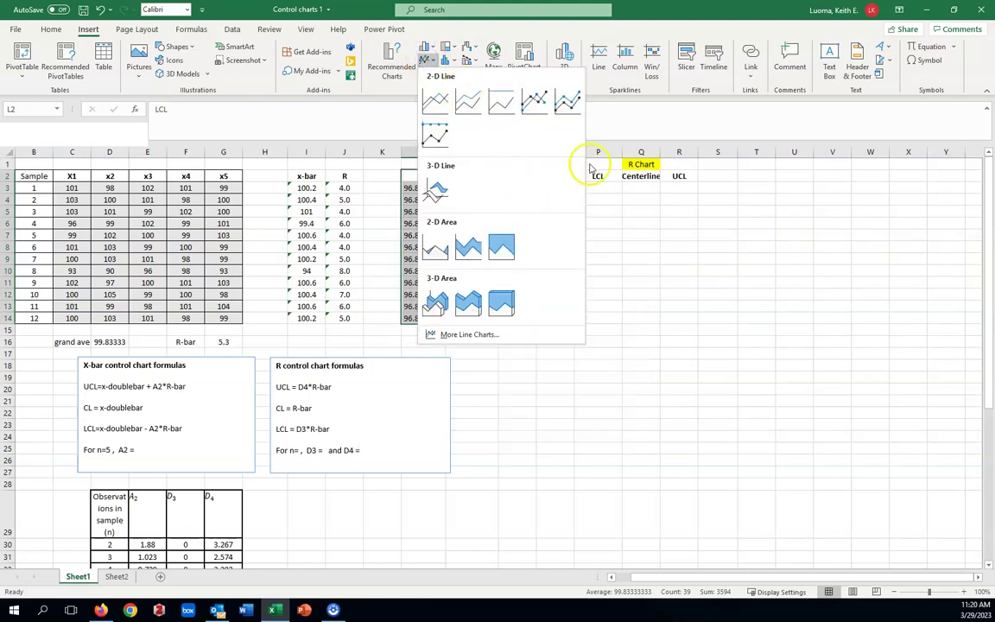
{"action": "left_click", "coordinate": [631, 327]}
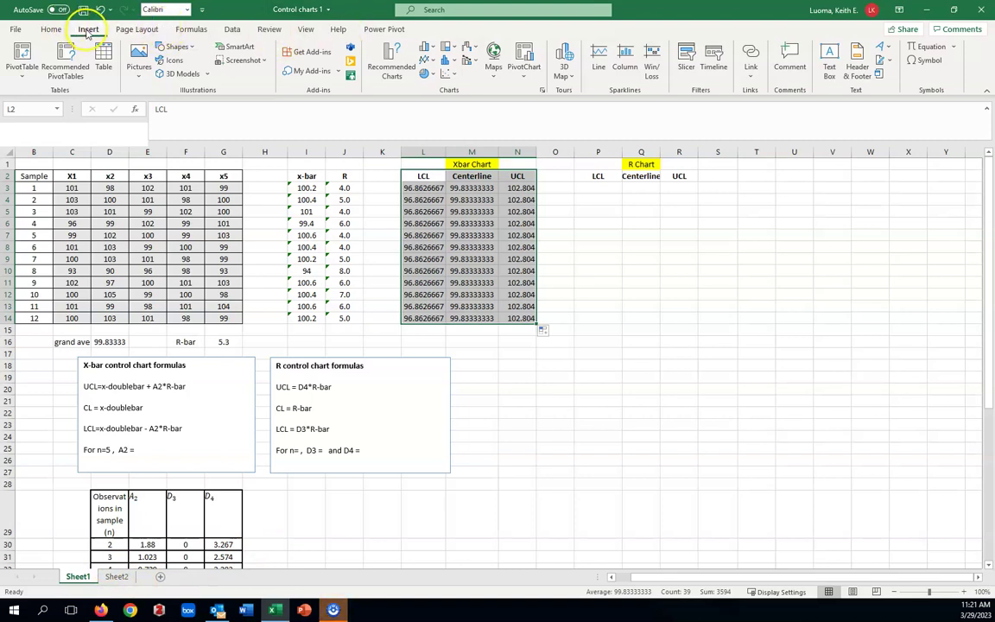
{"action": "left_click", "coordinate": [424, 60]}
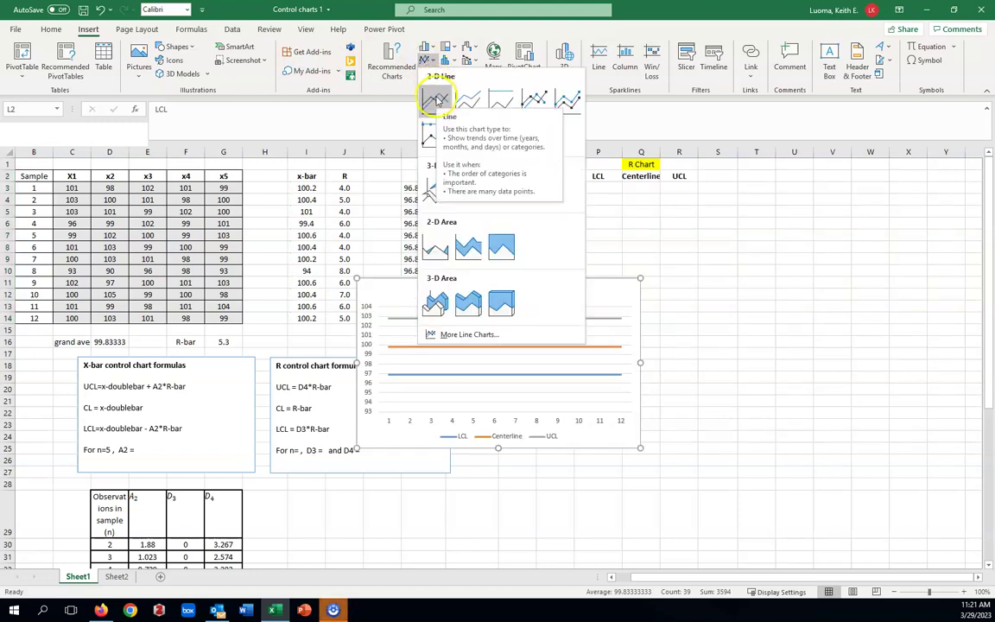
{"action": "left_click", "coordinate": [435, 100]}
{"action": "left_click_drag", "start_coordinate": [565, 278], "coordinate": [587, 348]}
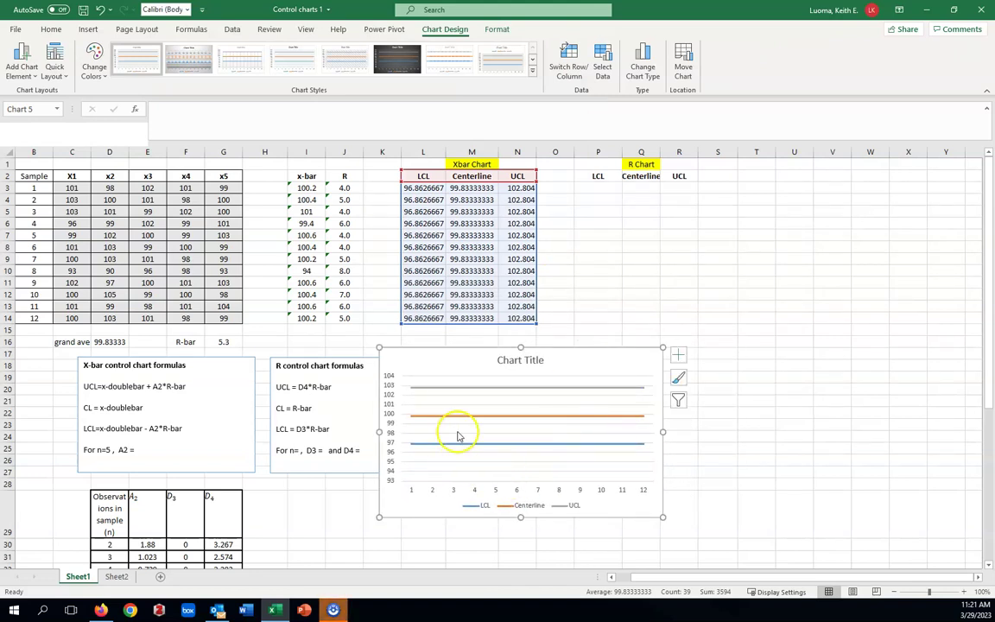
Step: Change the line chart's title to "X-bar chart"
{"action": "mouse_move", "coordinate": [422, 449]}
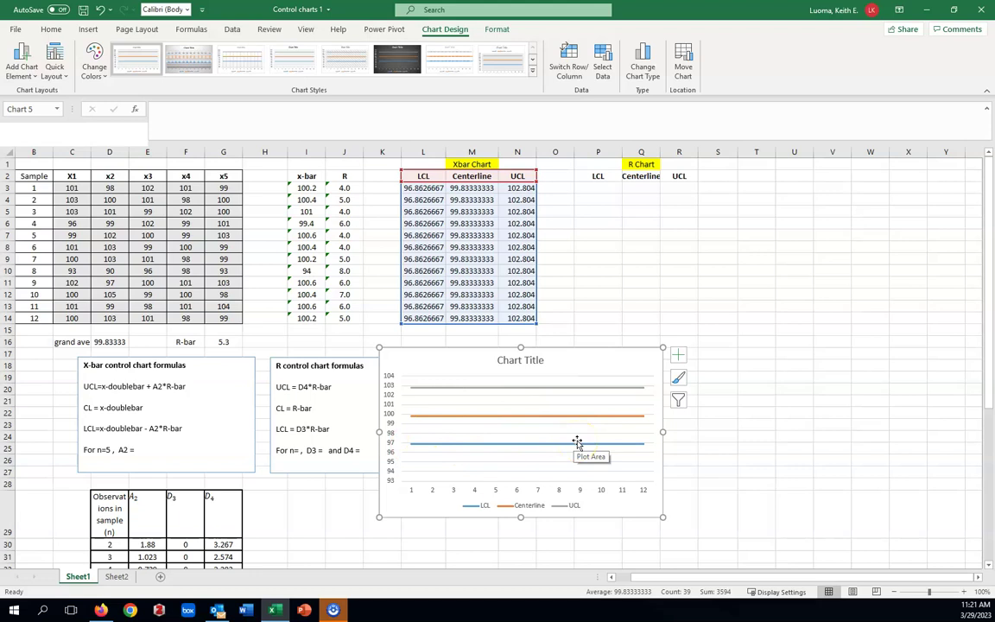
{"action": "left_click", "coordinate": [521, 359]}
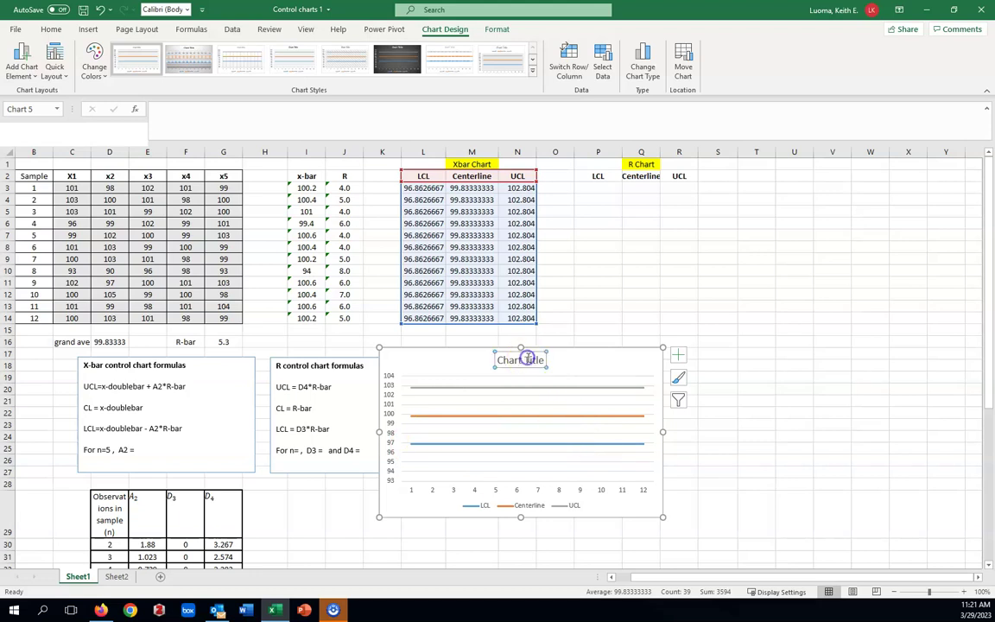
{"action": "type", "text": "X-bar chart"}
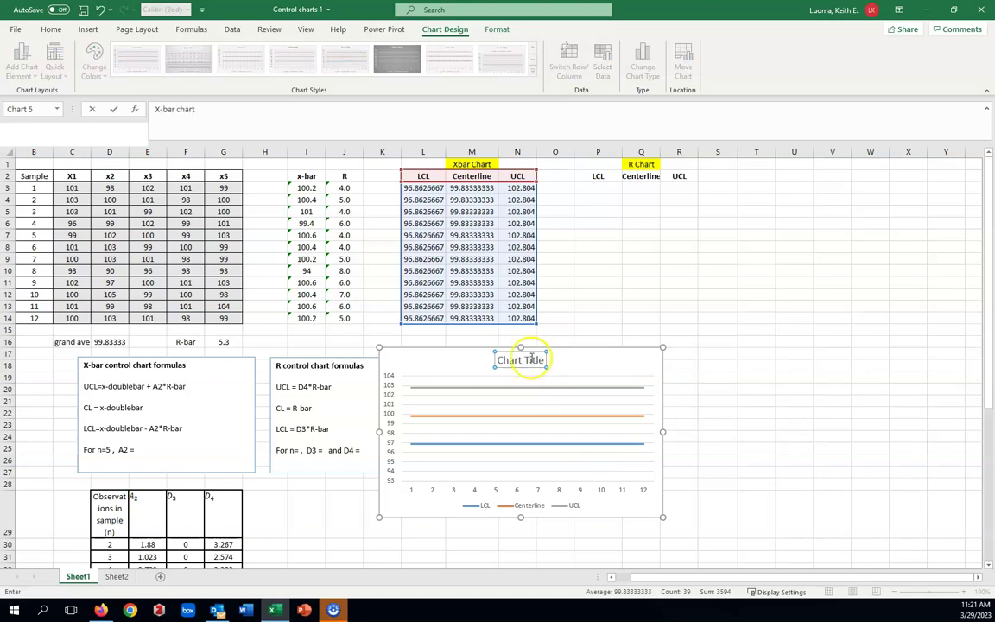
{"action": "left_click", "coordinate": [577, 357]}
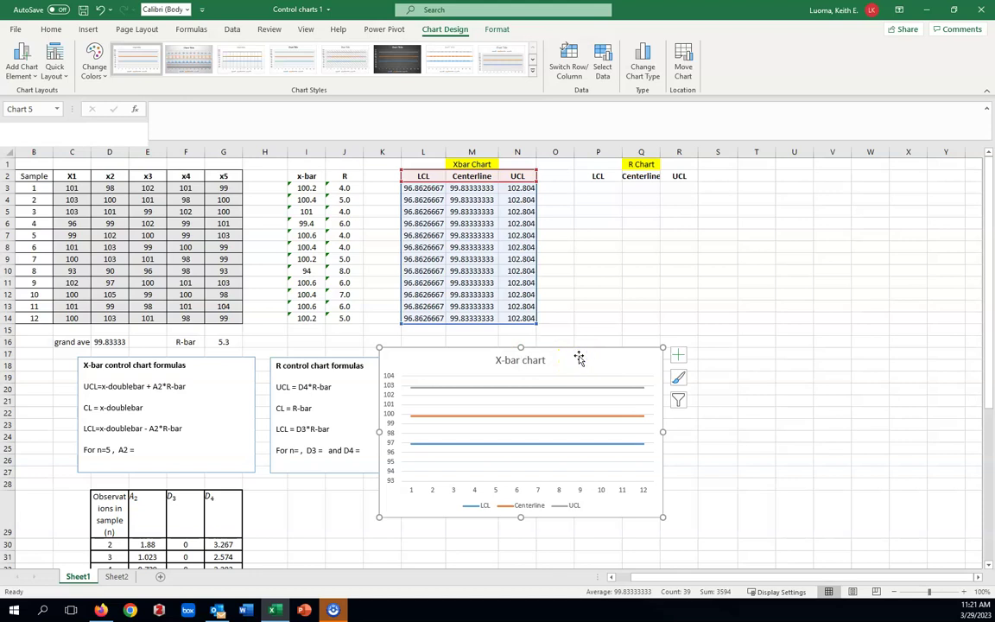
{"action": "left_click", "coordinate": [584, 362]}
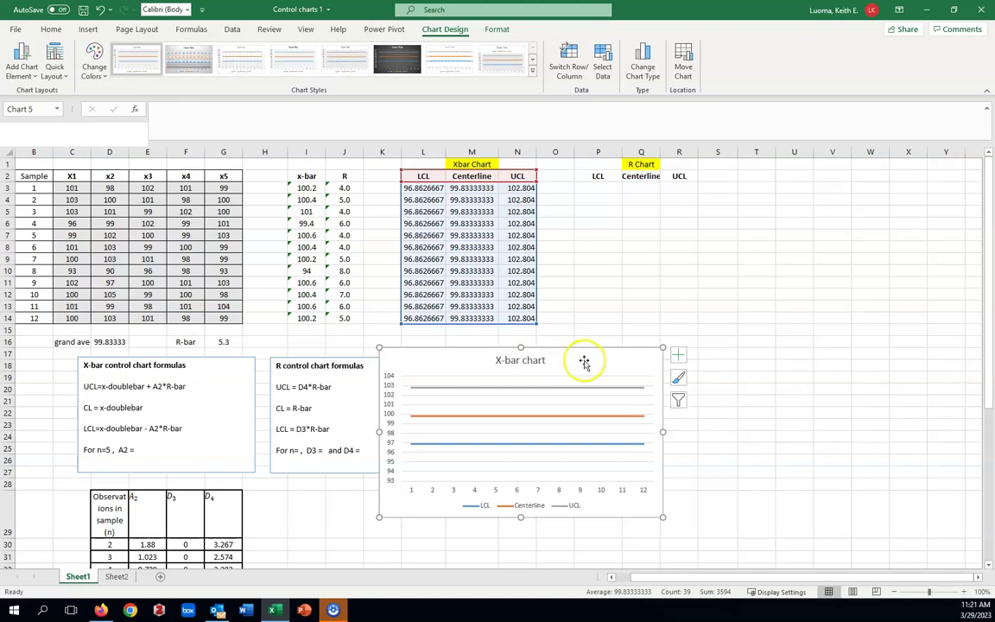
{"action": "left_click", "coordinate": [583, 372]}
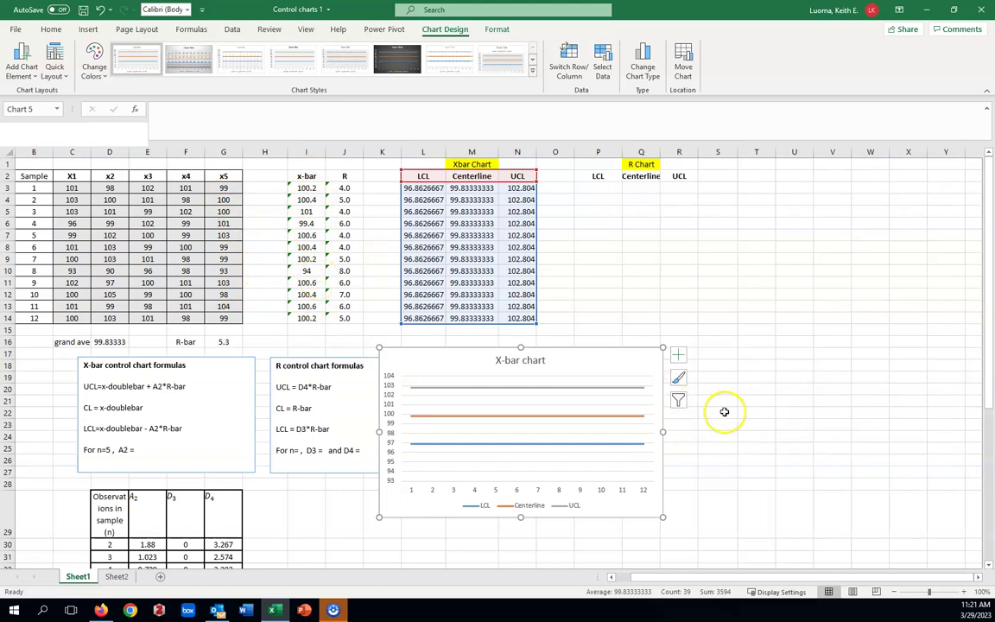
Step: Add the sample means to the X-bar chart as a series named from I2 with values from I3:I14
{"action": "left_click", "coordinate": [679, 401]}
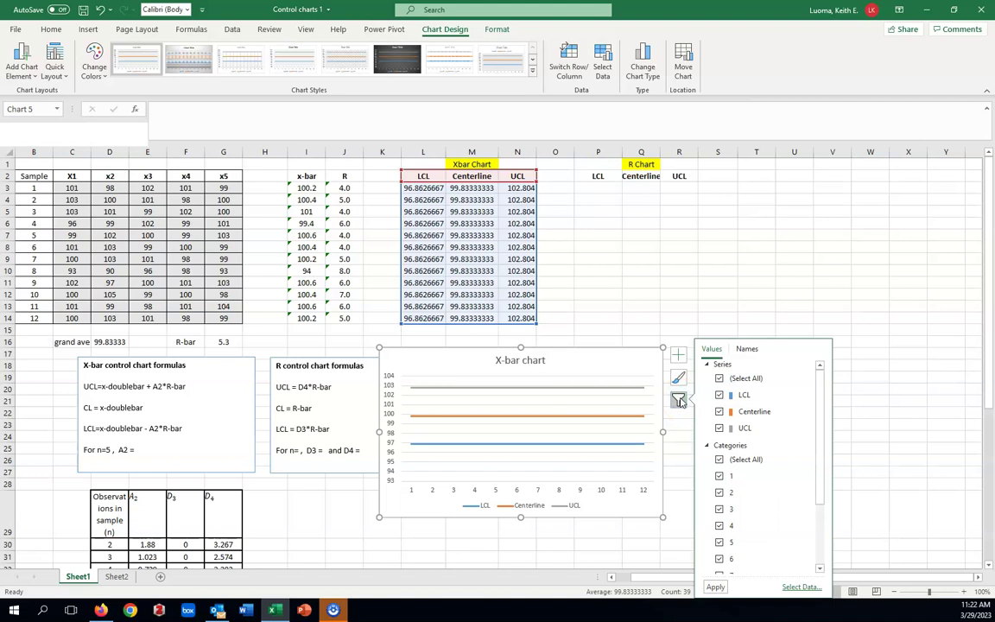
{"action": "left_click", "coordinate": [796, 587]}
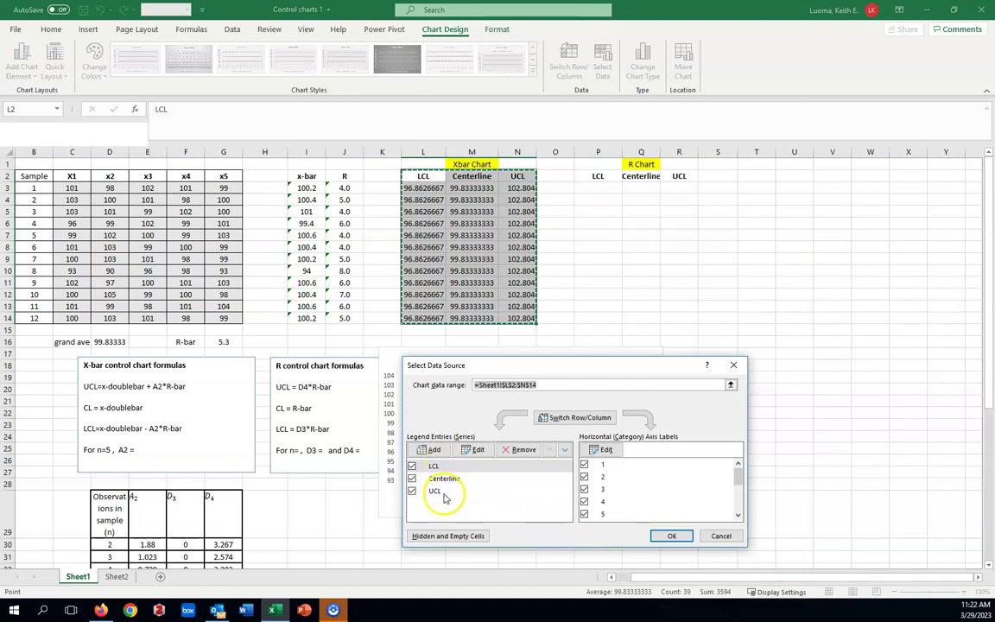
{"action": "left_click", "coordinate": [436, 450]}
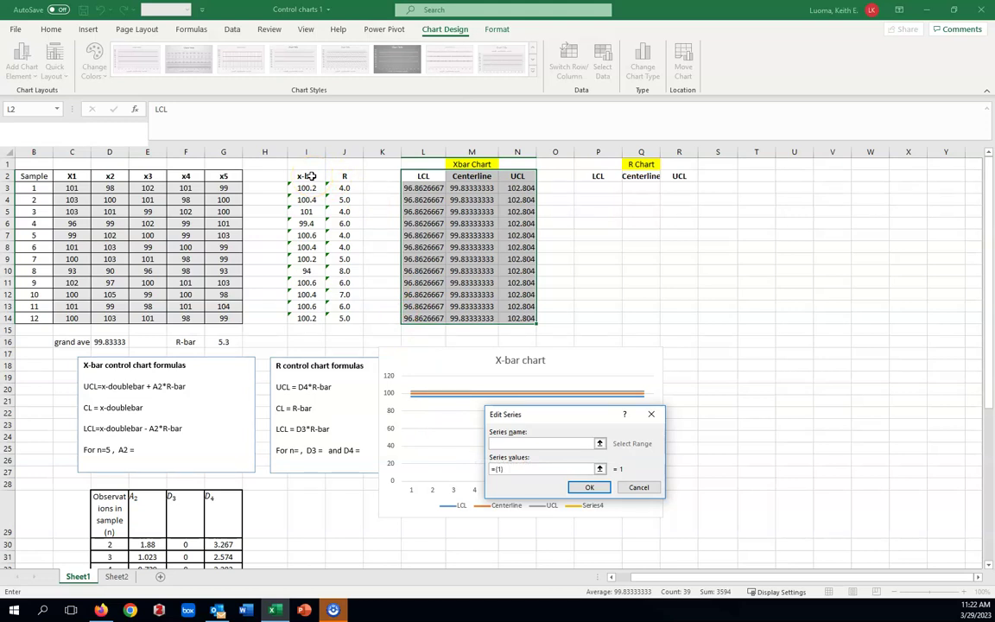
{"action": "left_click", "coordinate": [309, 176]}
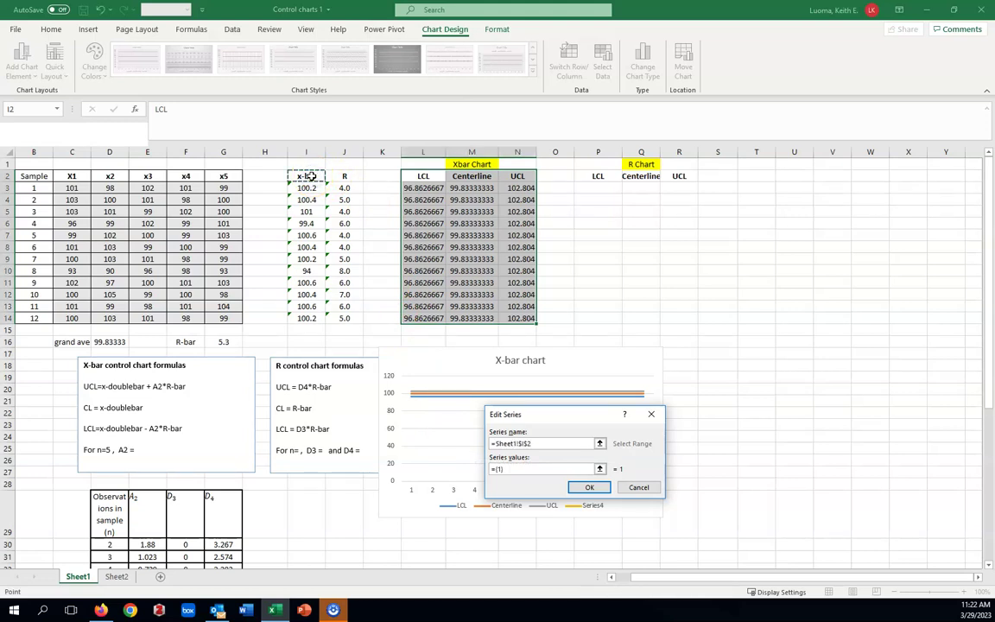
{"action": "left_click", "coordinate": [494, 468]}
{"action": "key", "text": "BackSpace"}
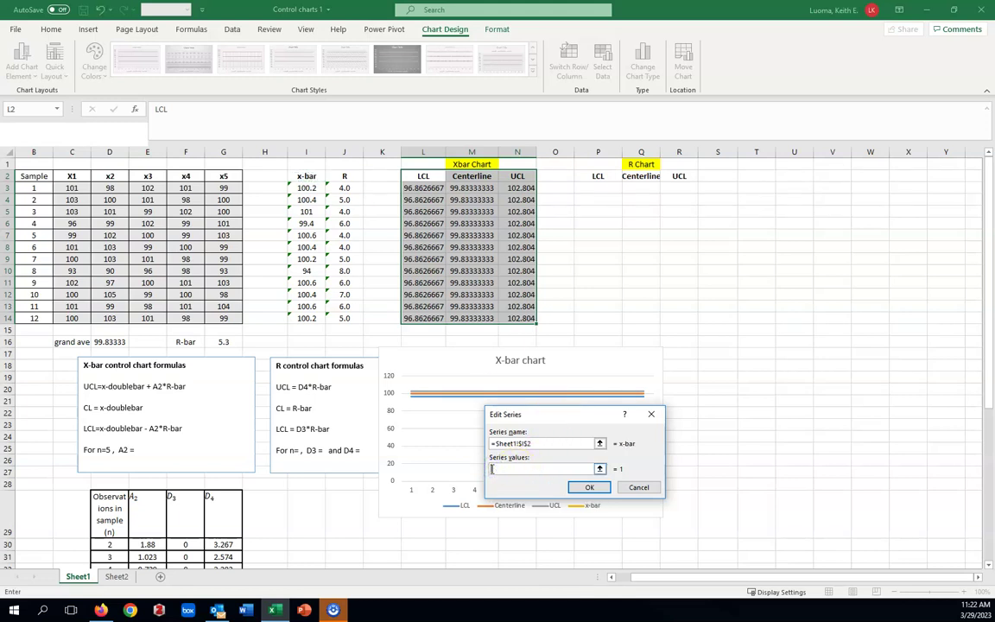
{"action": "left_click_drag", "start_coordinate": [312, 190], "coordinate": [304, 316]}
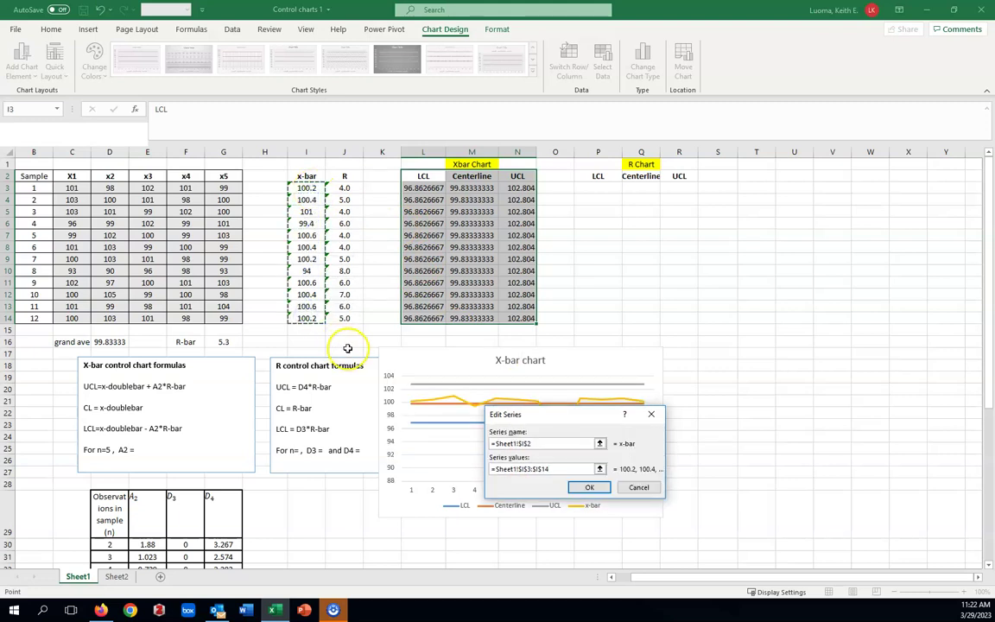
{"action": "left_click", "coordinate": [592, 487]}
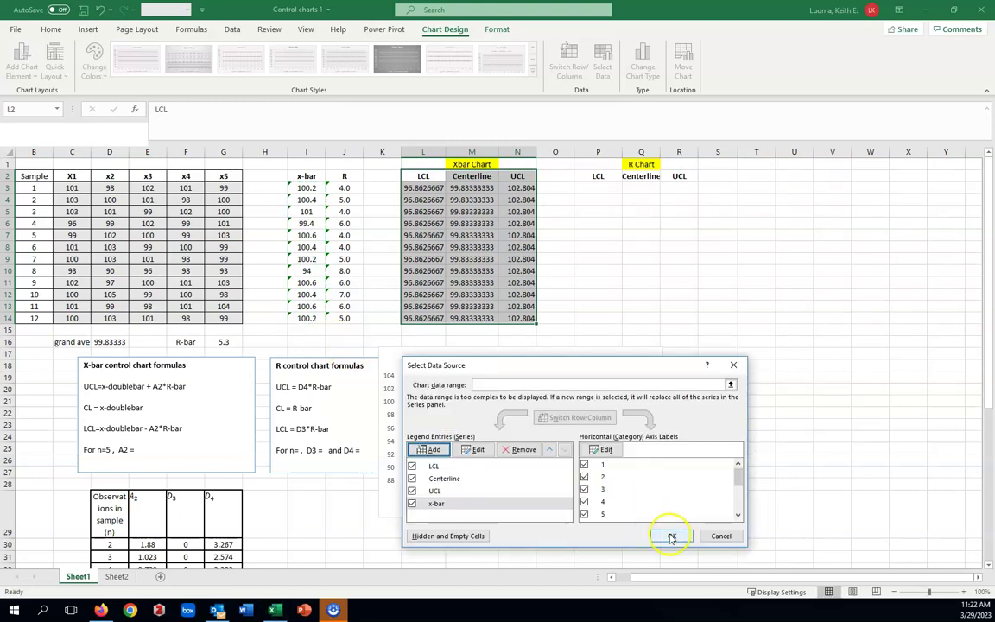
{"action": "left_click", "coordinate": [664, 534]}
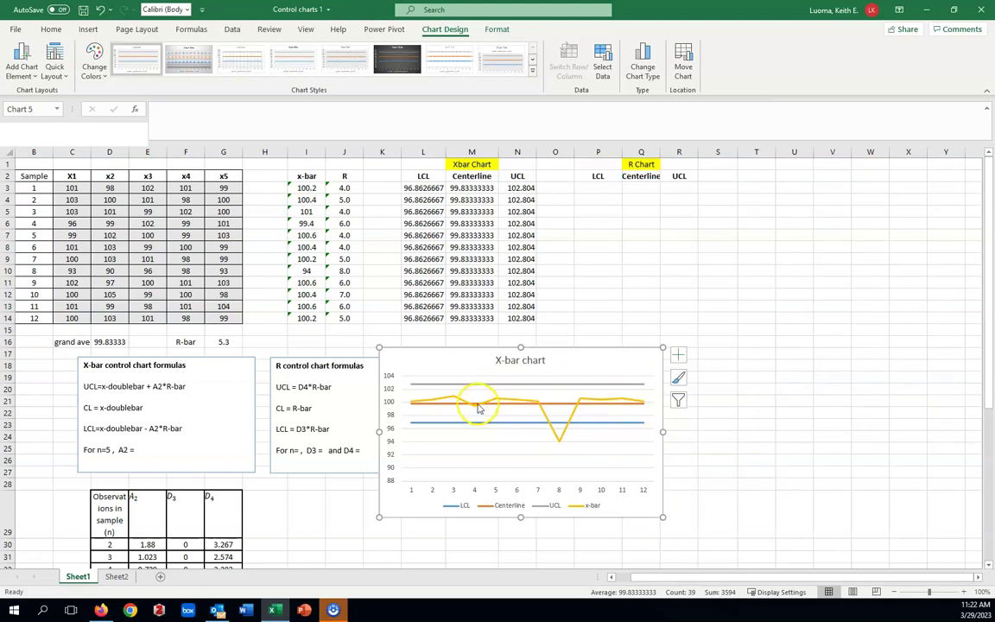
Step: Examine the X-bar chart for sample means that fall outside the control limits
{"action": "mouse_move", "coordinate": [460, 408]}
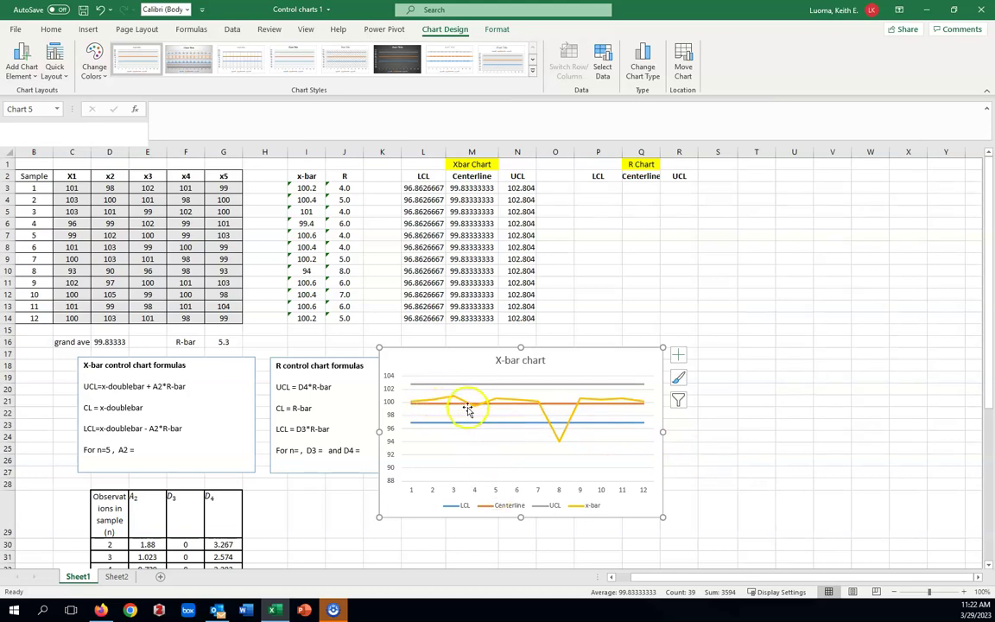
{"action": "mouse_move", "coordinate": [515, 407]}
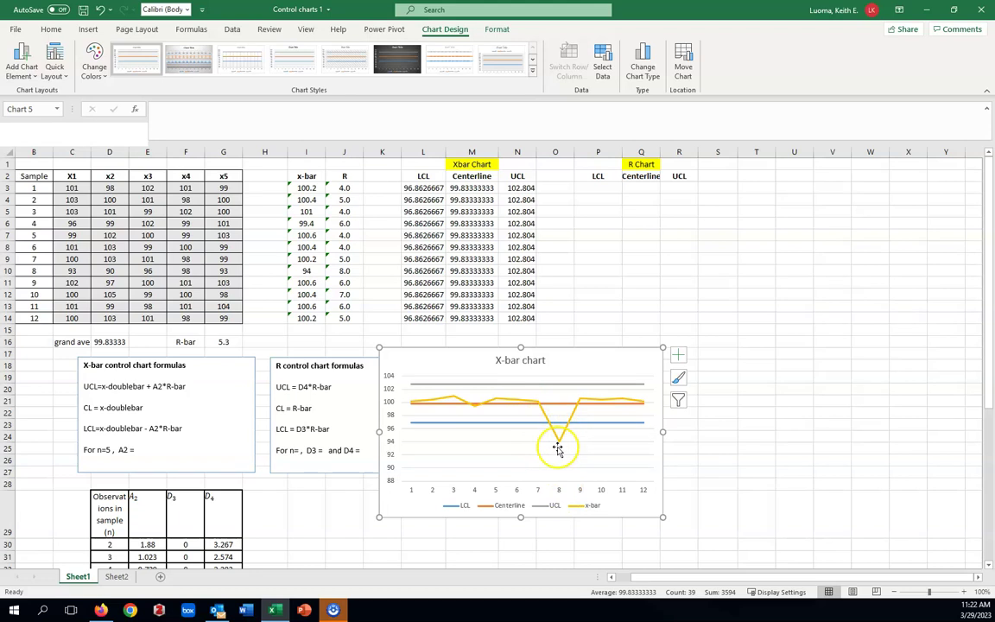
{"action": "mouse_move", "coordinate": [533, 426]}
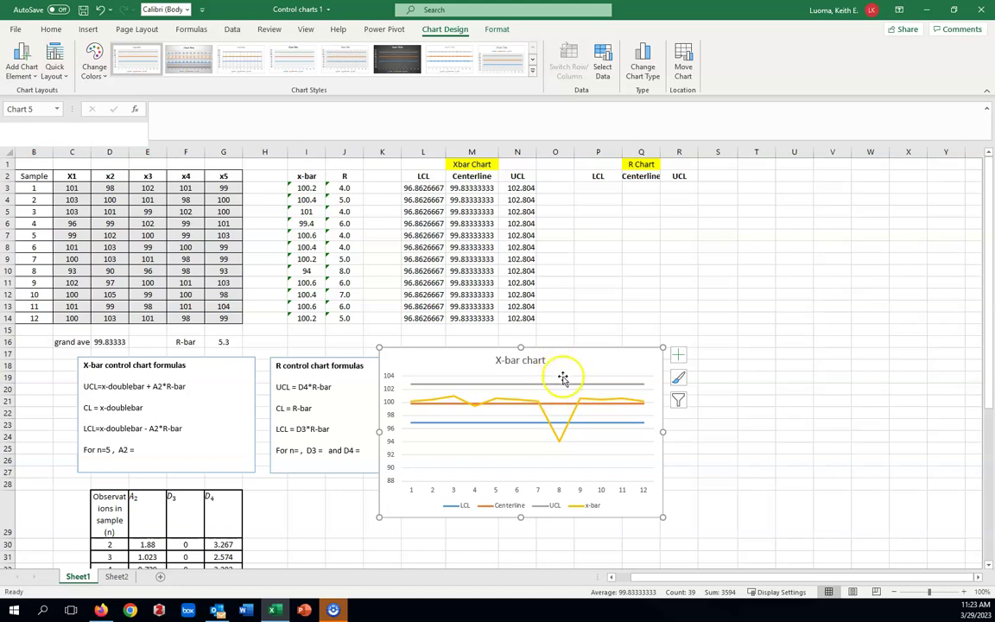
{"action": "mouse_move", "coordinate": [564, 388]}
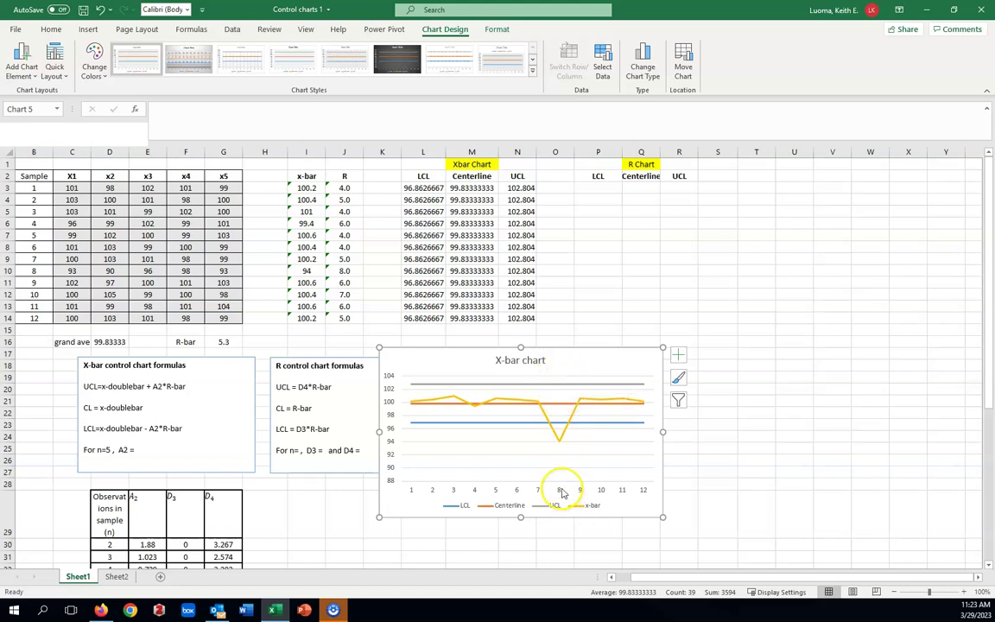
{"action": "mouse_move", "coordinate": [561, 448]}
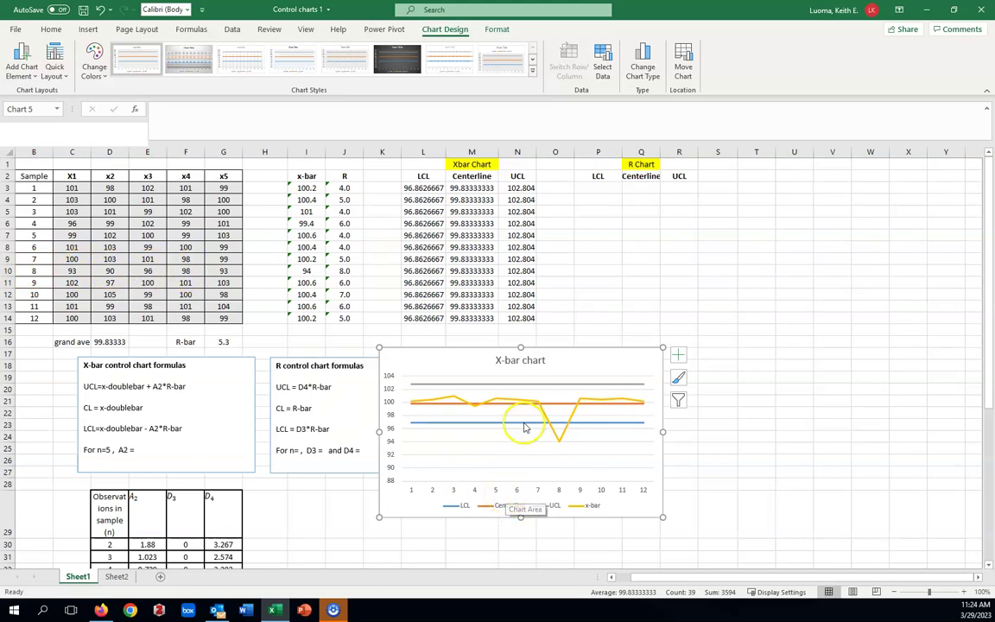
{"action": "mouse_move", "coordinate": [521, 387]}
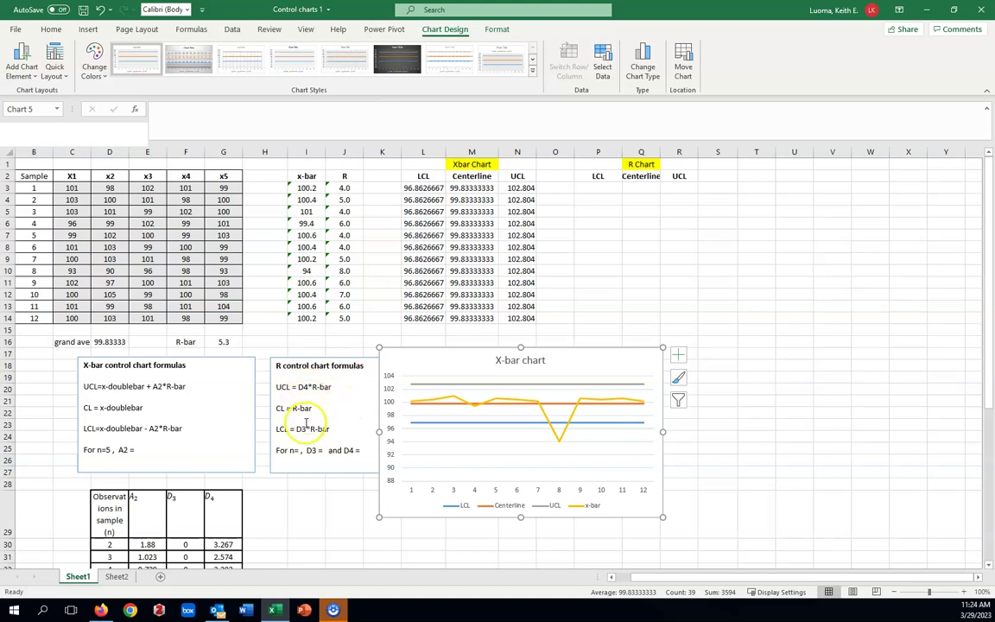
Step: Complete the R control chart formulas text box with n=5, D3 = 0 and D4 = 2.114 from the constants table
{"action": "left_click", "coordinate": [298, 450]}
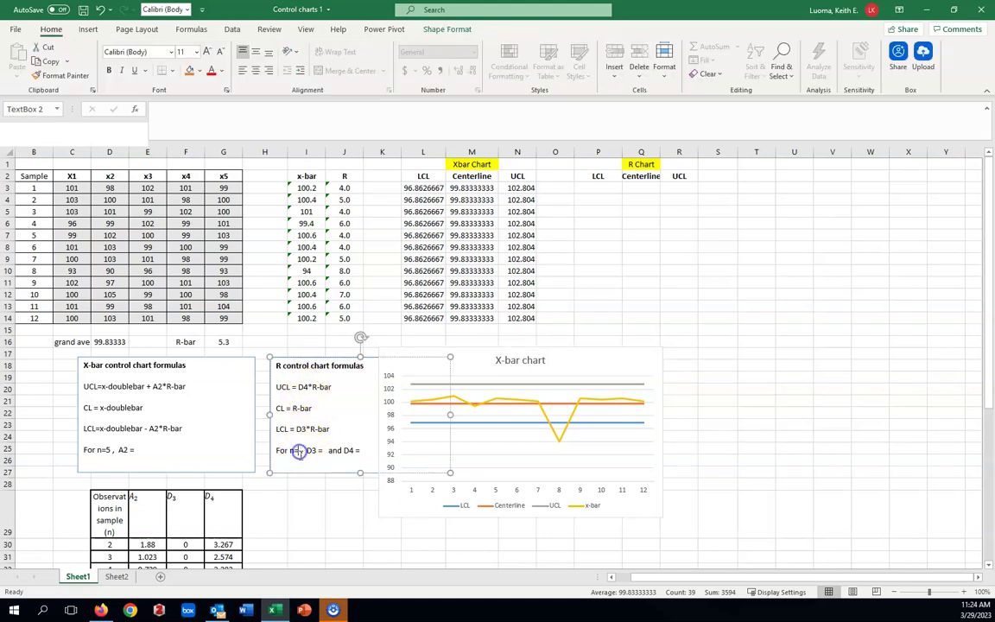
{"action": "type", "text": "5"}
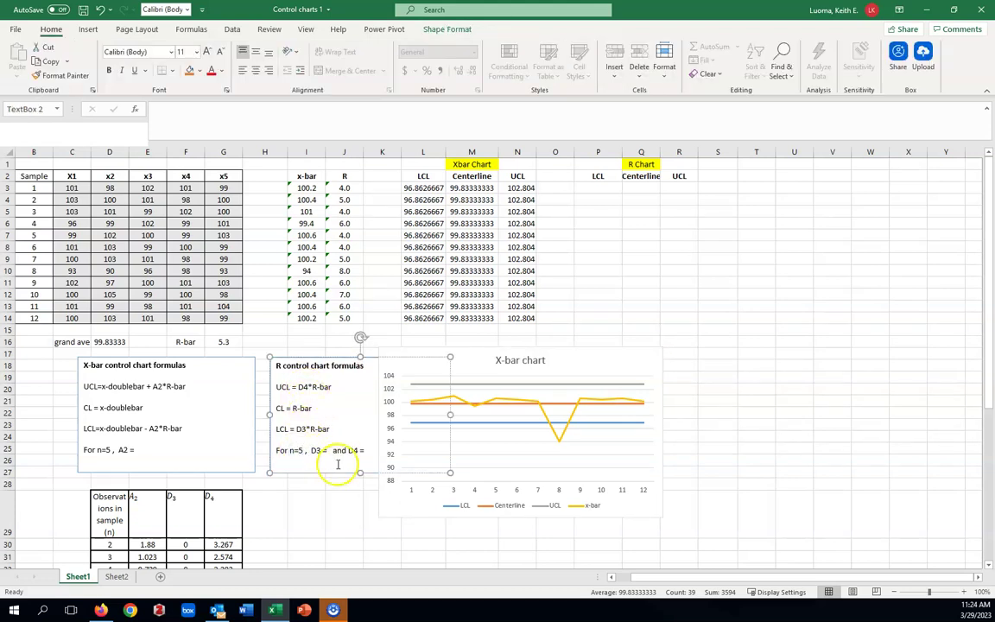
{"action": "scroll", "coordinate": [330, 461], "scroll_direction": "down", "scroll_amount": 2}
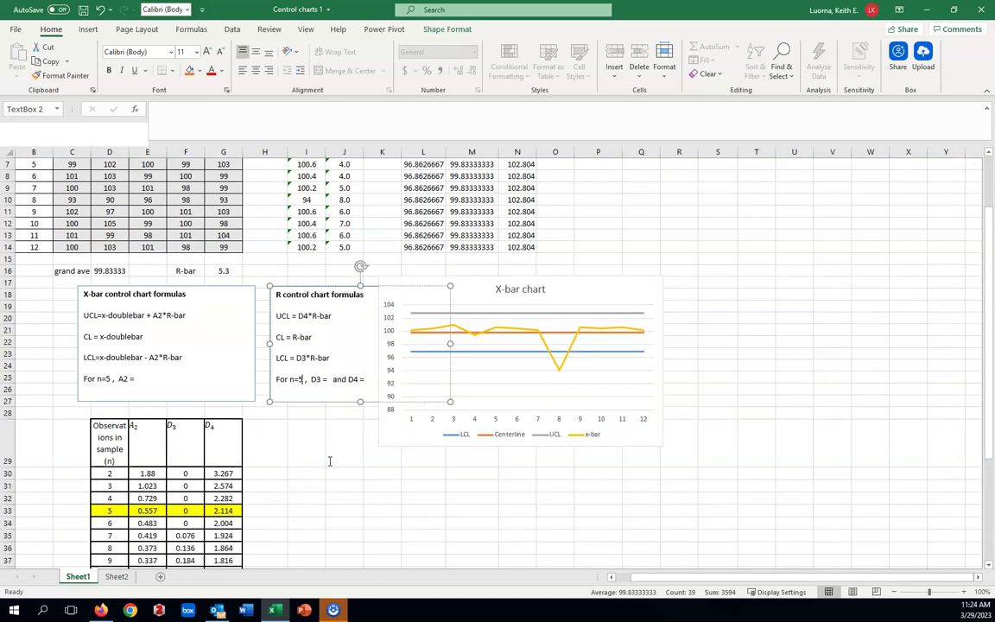
{"action": "left_click", "coordinate": [327, 380]}
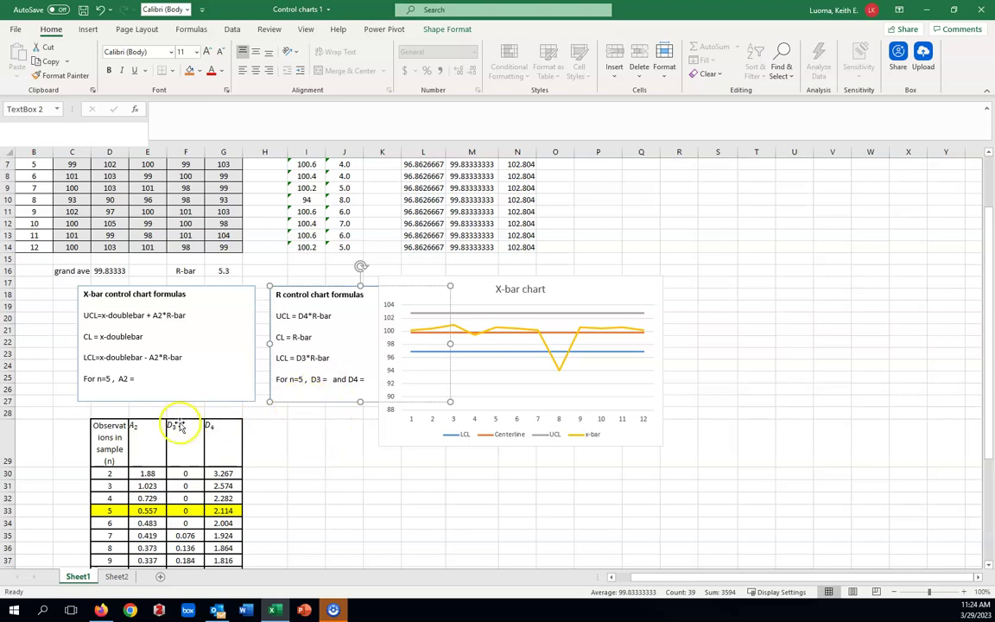
{"action": "left_click", "coordinate": [329, 380]}
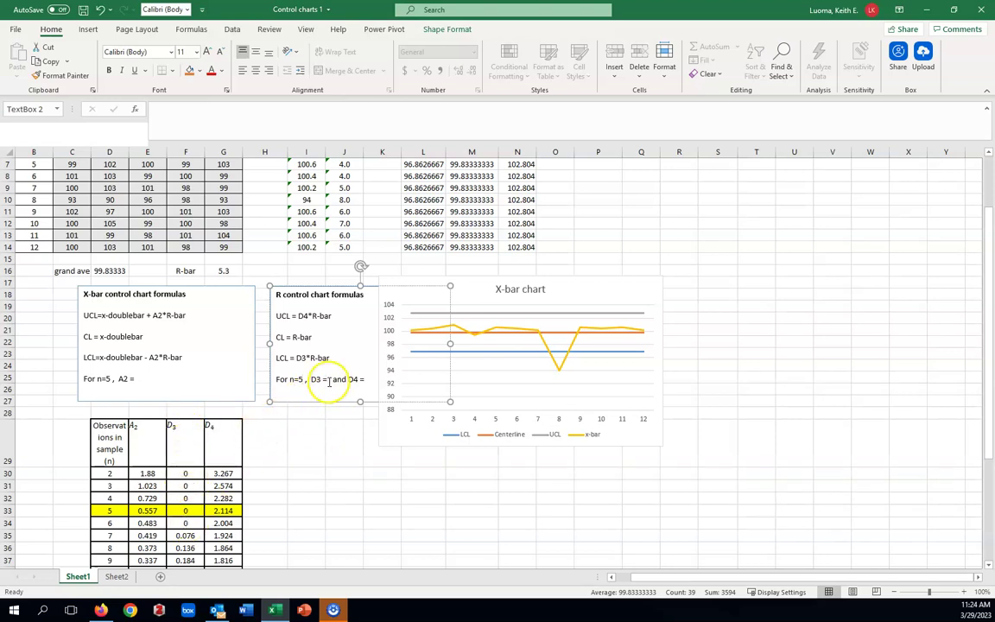
{"action": "type", "text": "0"}
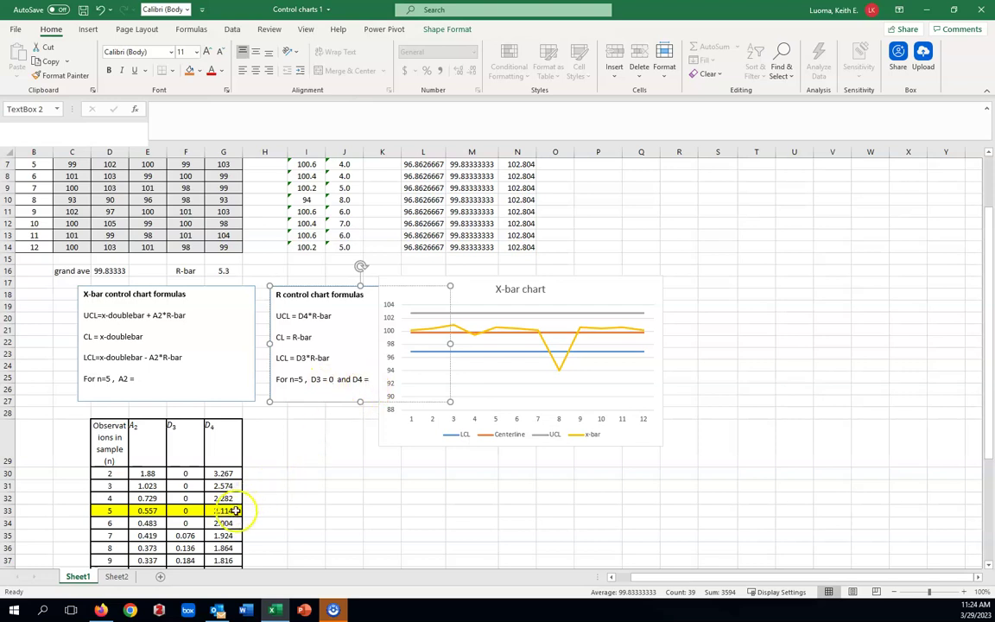
{"action": "left_click", "coordinate": [376, 379]}
{"action": "type", "text": "2"}
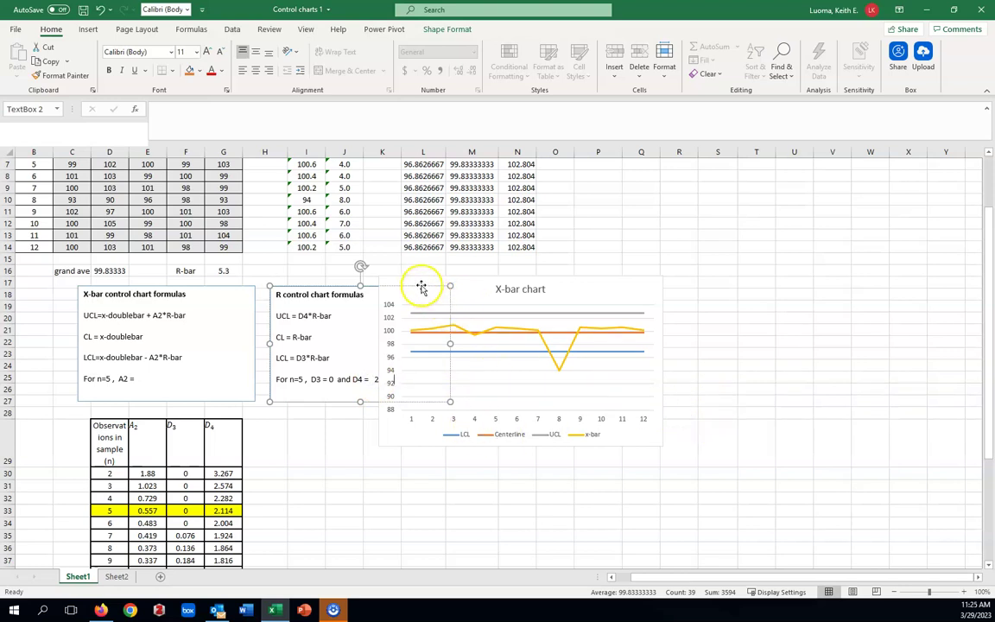
Step: Move the R control chart formulas text box beside the R Chart columns, clear of the UCL column
{"action": "left_click_drag", "start_coordinate": [422, 290], "coordinate": [423, 453]}
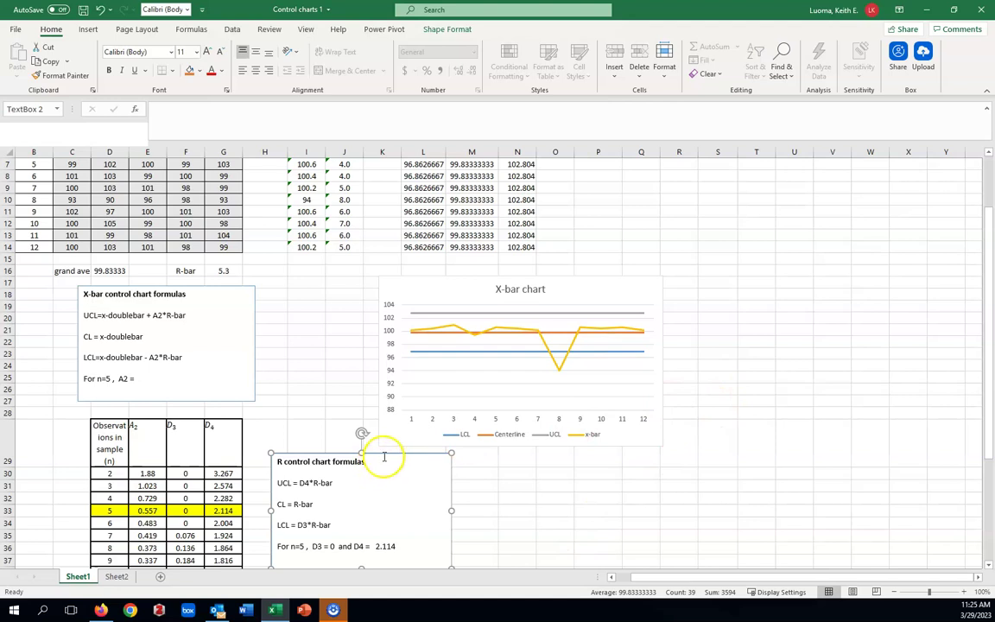
{"action": "left_click_drag", "start_coordinate": [384, 455], "coordinate": [664, 167]}
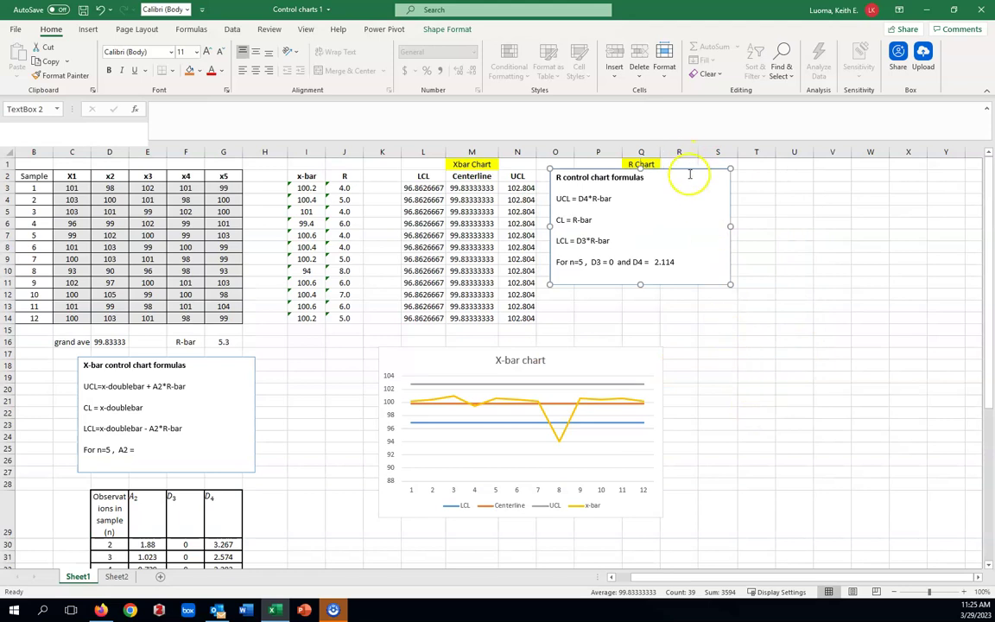
{"action": "left_click_drag", "start_coordinate": [688, 170], "coordinate": [857, 170]}
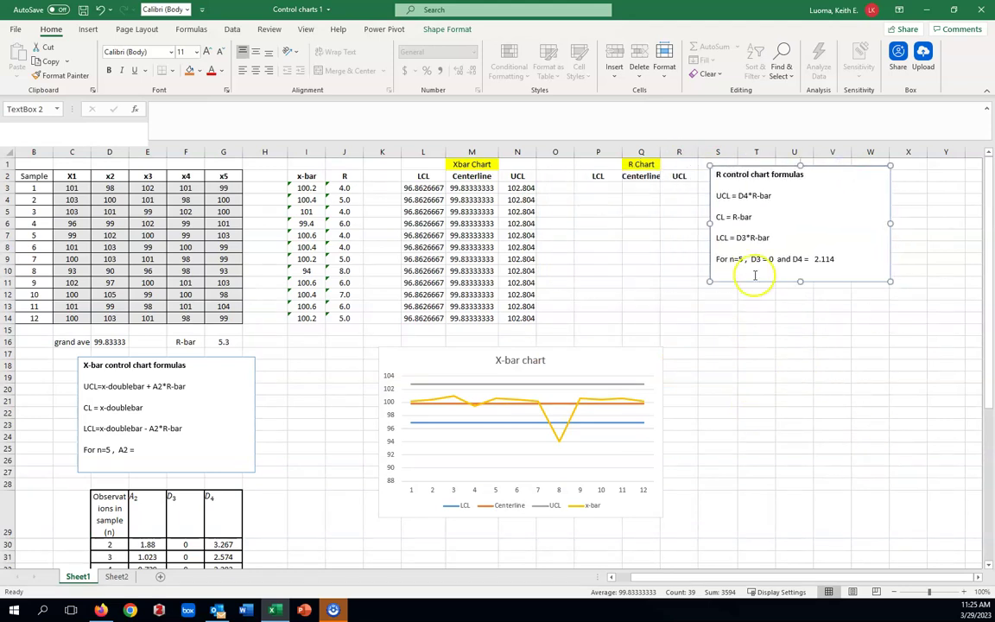
Step: Enter the R chart centerline in Q3 as an absolute reference to R-bar, =$G$16
{"action": "left_click", "coordinate": [652, 188]}
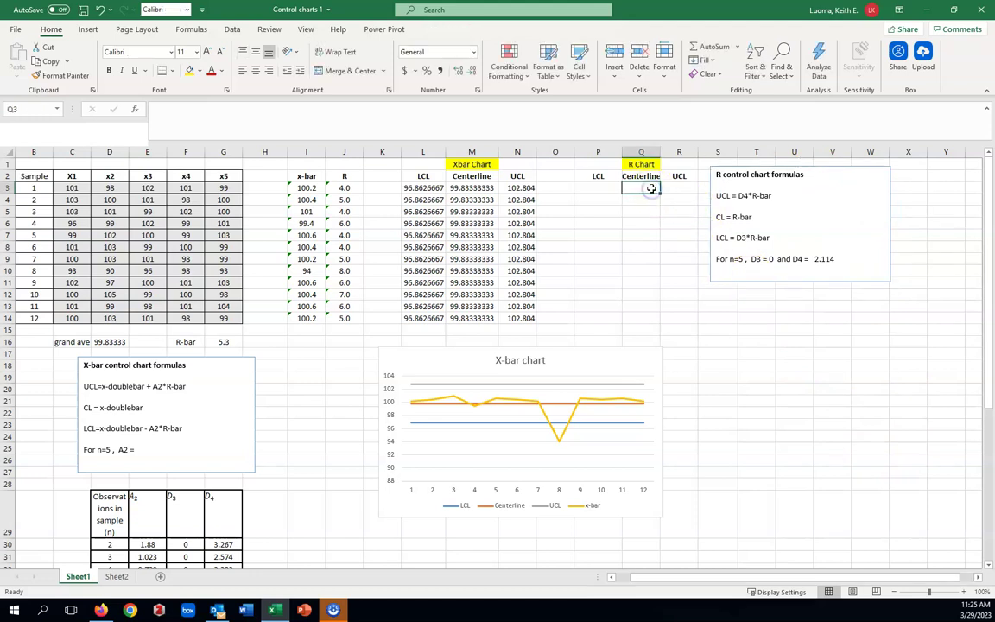
{"action": "type", "text": "="}
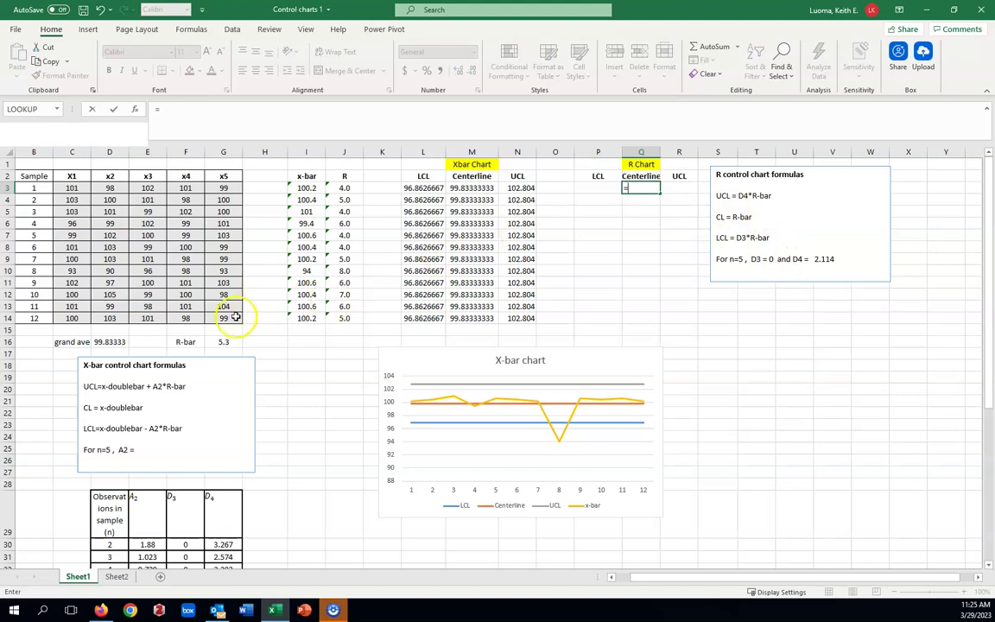
{"action": "left_click", "coordinate": [229, 343]}
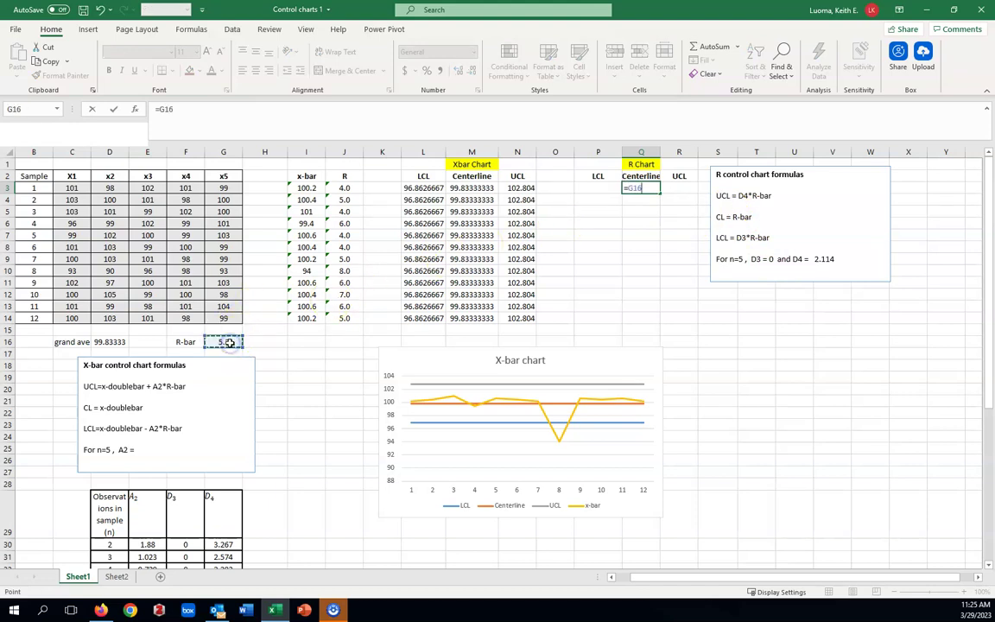
{"action": "key", "text": "F4"}
{"action": "key", "text": "Return"}
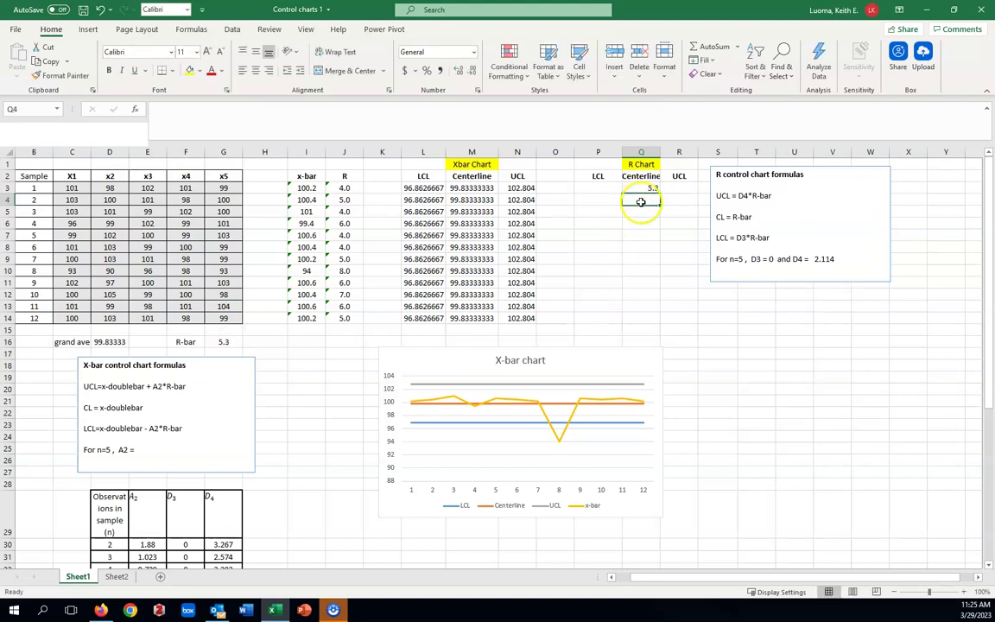
{"action": "left_click", "coordinate": [643, 292]}
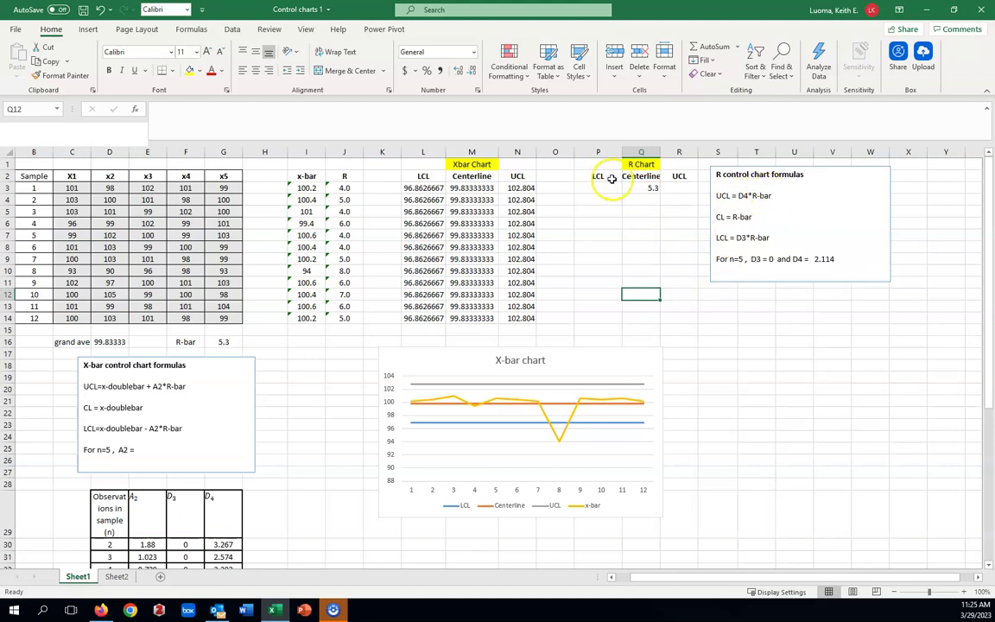
Step: Calculate the R chart UCL in R3 as D4 times R-bar with the formula =$G$33*$G$16
{"action": "left_click", "coordinate": [675, 188]}
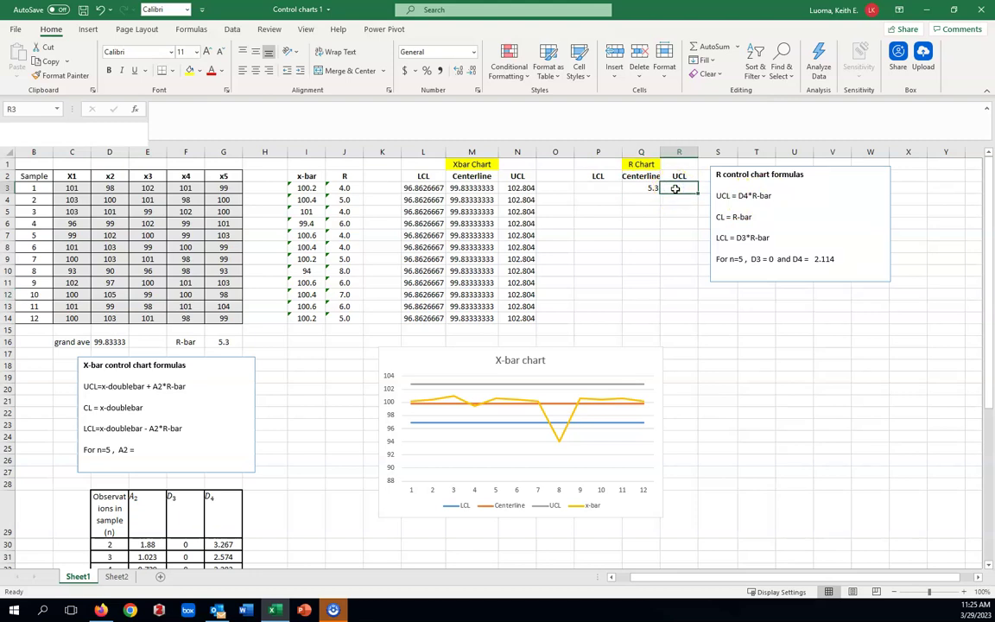
{"action": "type", "text": "="}
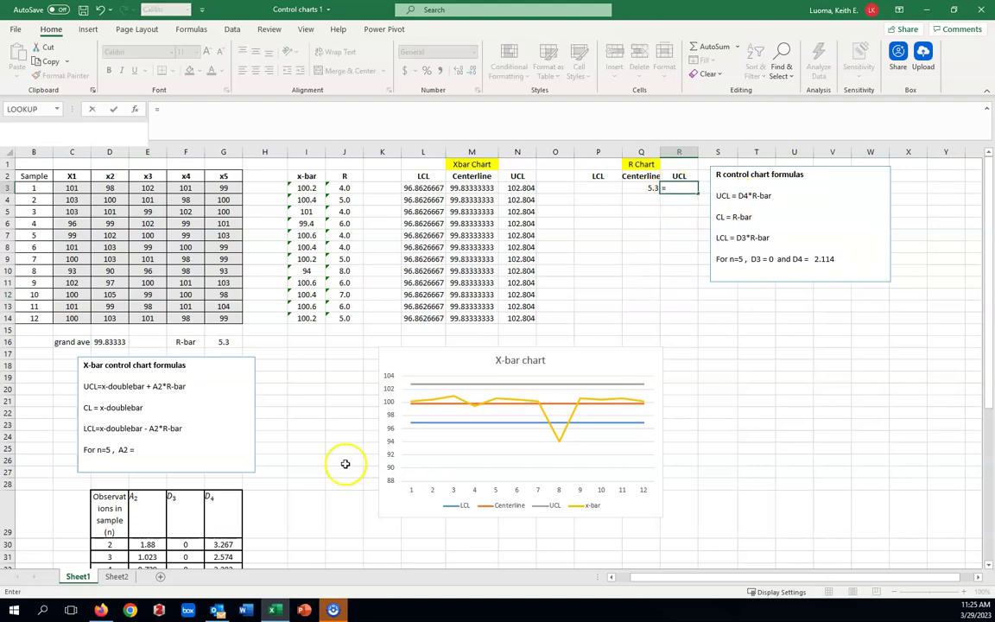
{"action": "scroll", "coordinate": [345, 462], "scroll_direction": "down", "scroll_amount": 2}
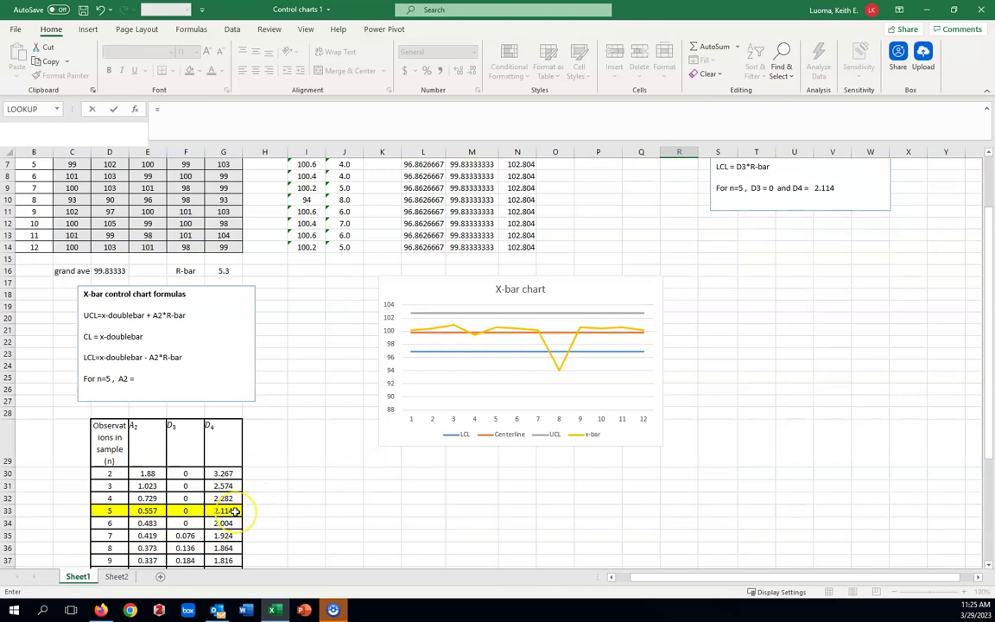
{"action": "key", "text": "F4"}
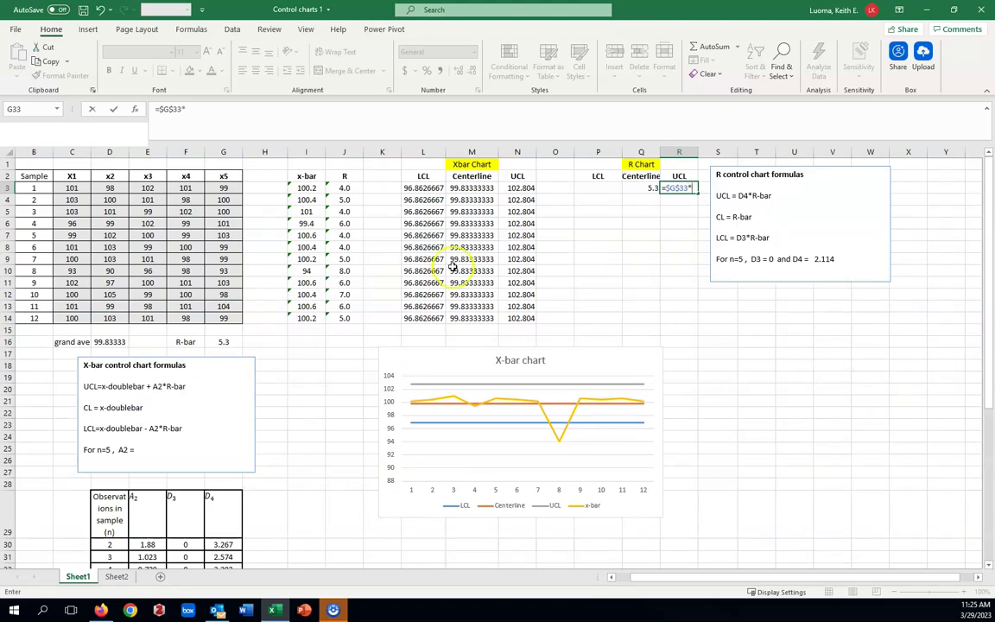
{"action": "left_click", "coordinate": [227, 342]}
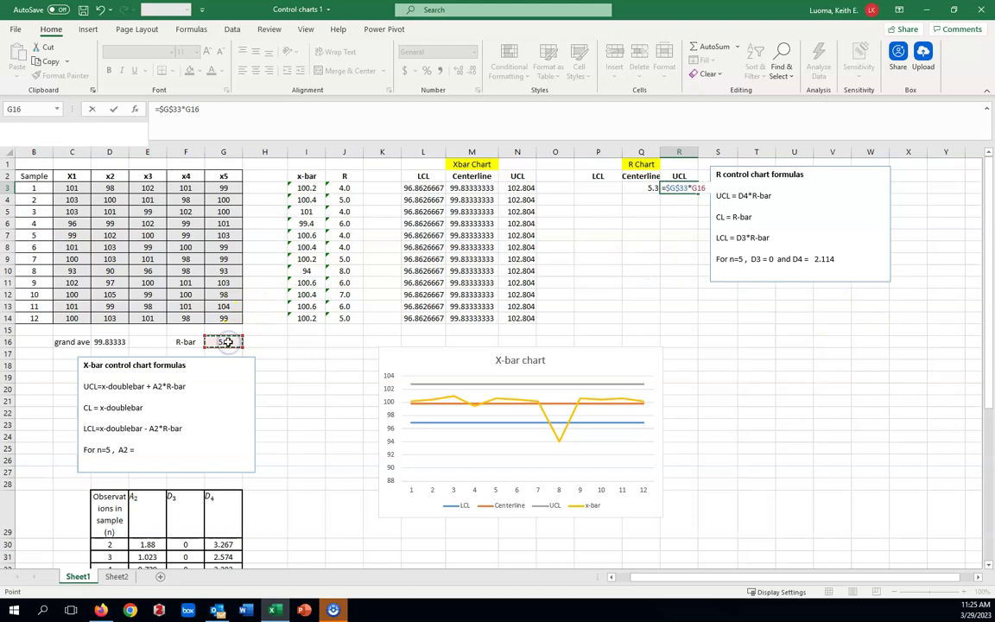
{"action": "key", "text": "Return"}
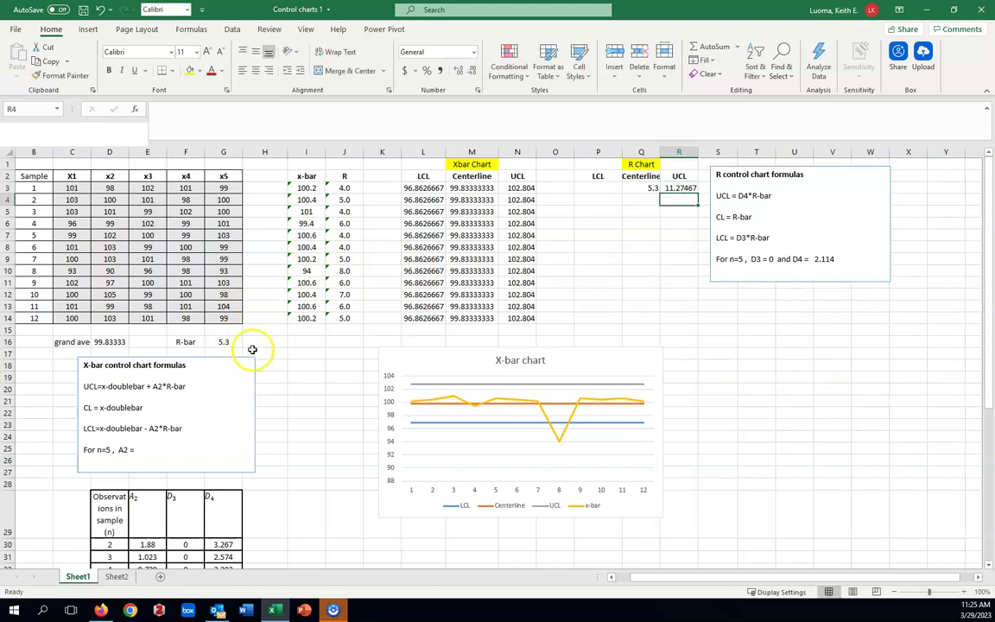
{"action": "left_click", "coordinate": [678, 198]}
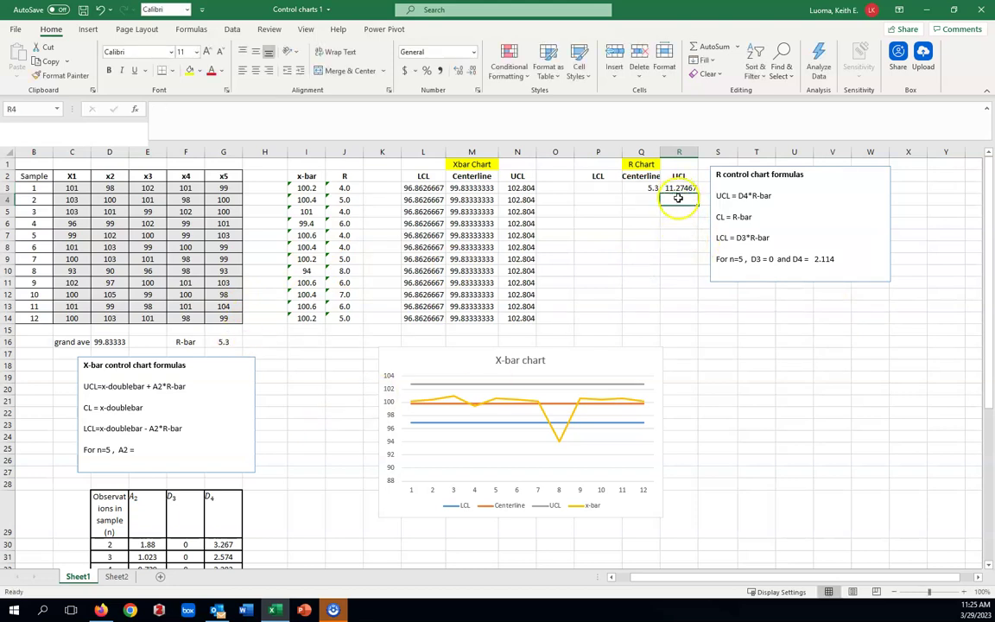
Step: Enter 0 as the R chart LCL in P3 and check it against D3 for n=5 in the constants table
{"action": "left_click", "coordinate": [607, 187]}
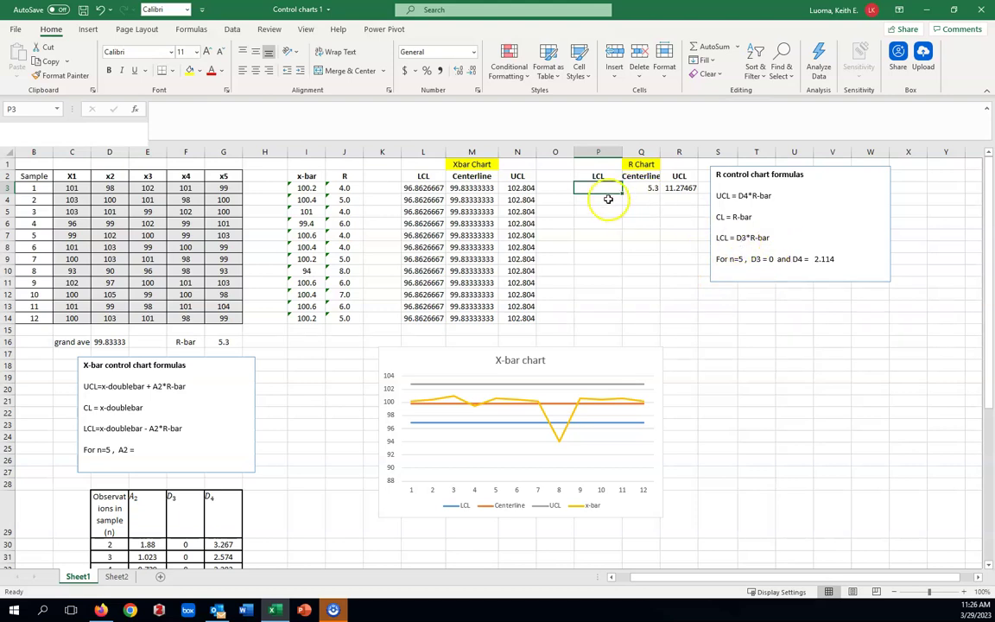
{"action": "type", "text": "0"}
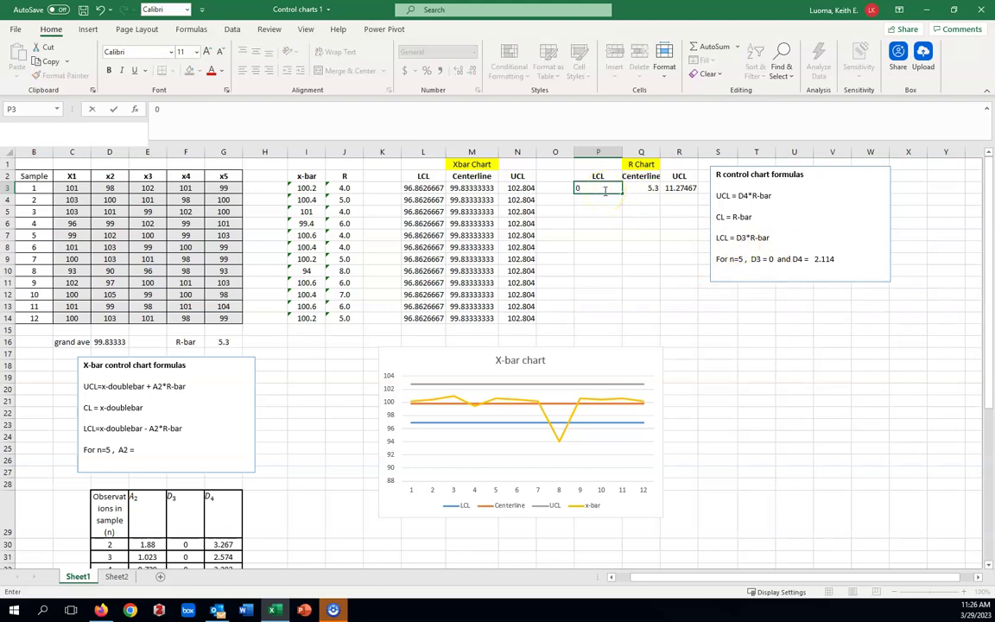
{"action": "key", "text": "Return"}
{"action": "scroll", "coordinate": [650, 277], "scroll_direction": "down", "scroll_amount": 2}
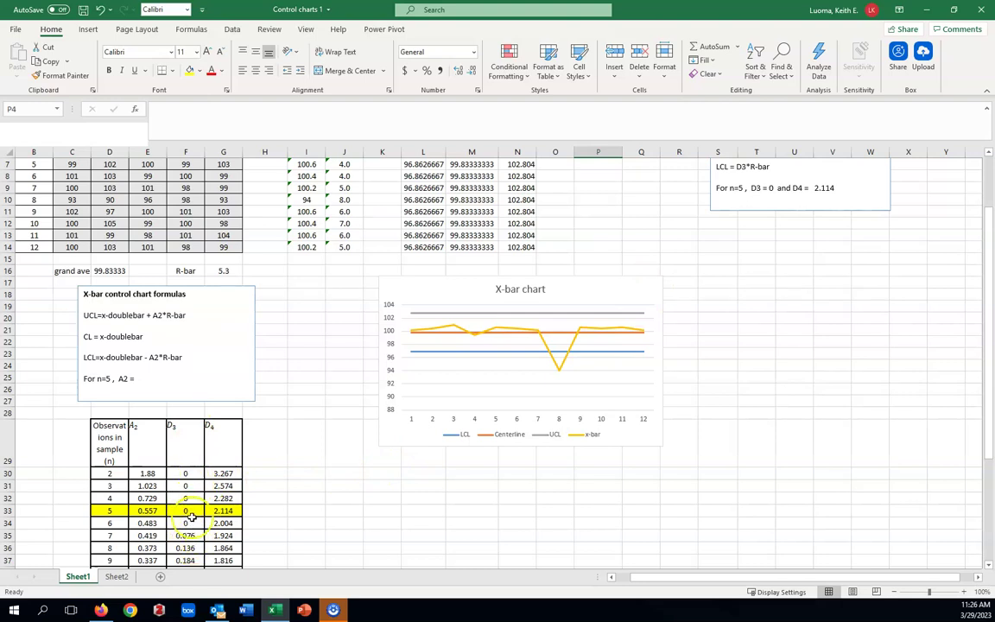
{"action": "scroll", "coordinate": [825, 430], "scroll_direction": "up", "scroll_amount": 2}
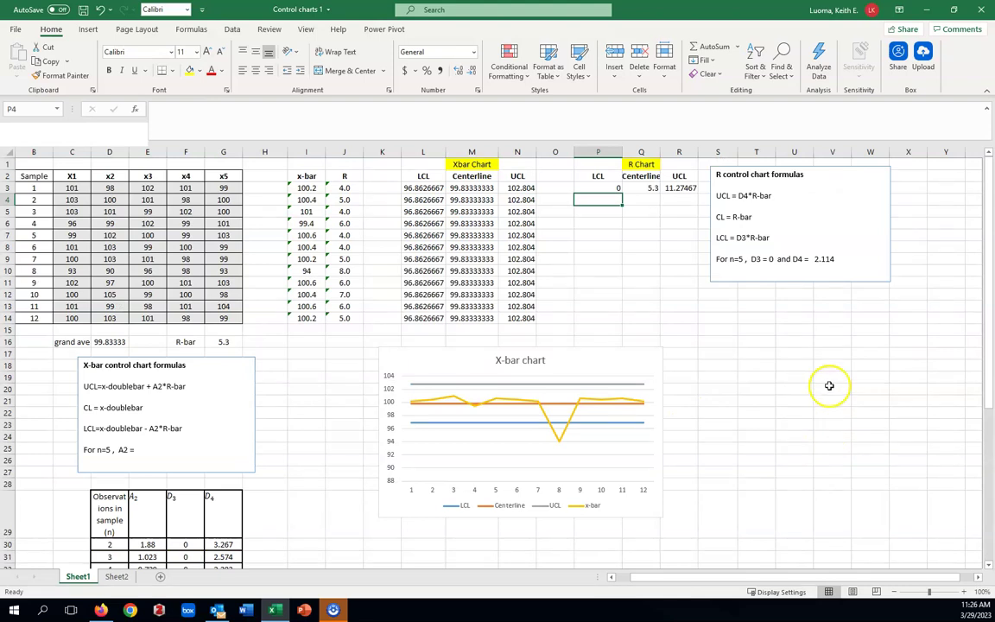
Step: Fill the R chart LCL, Centerline and UCL values from row 3 down through row 14
{"action": "left_click", "coordinate": [613, 188]}
{"action": "left_click_drag", "start_coordinate": [620, 193], "coordinate": [609, 320]}
{"action": "left_click", "coordinate": [652, 188]}
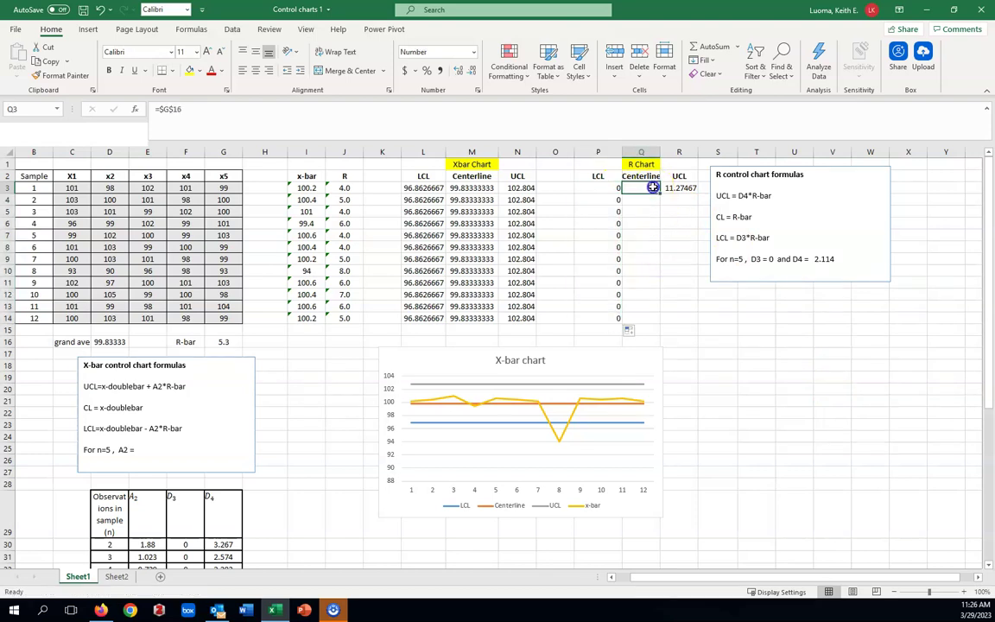
{"action": "left_click_drag", "start_coordinate": [659, 194], "coordinate": [652, 321]}
{"action": "left_click", "coordinate": [692, 188]}
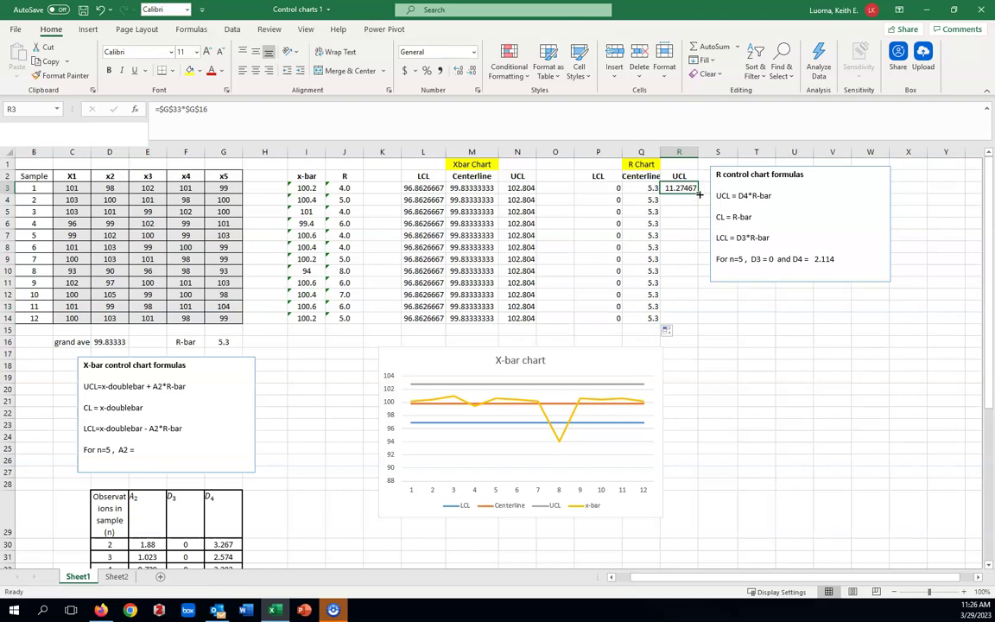
{"action": "left_click_drag", "start_coordinate": [698, 194], "coordinate": [695, 321]}
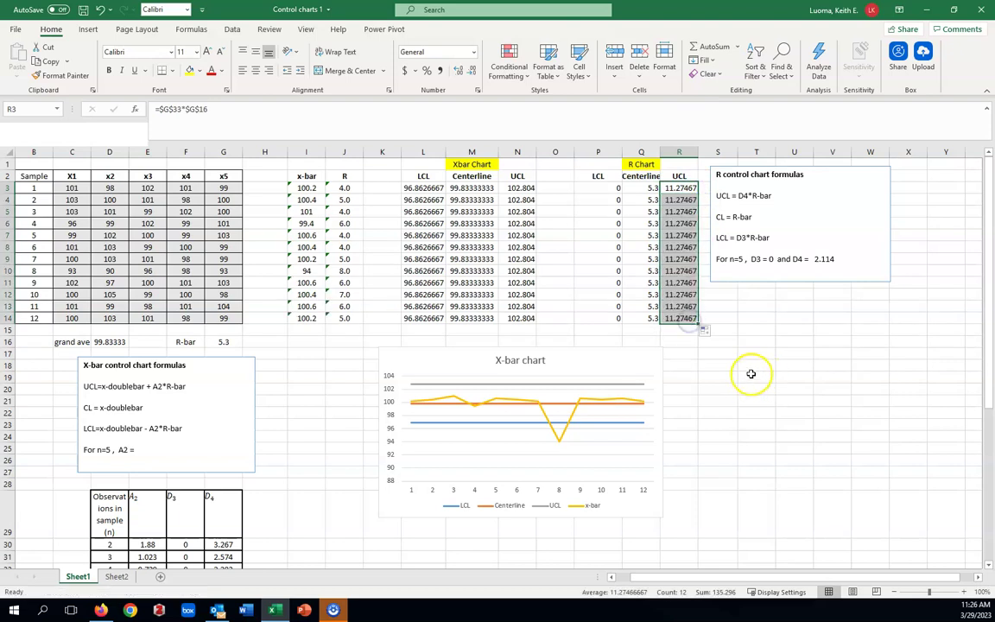
{"action": "left_click", "coordinate": [750, 387]}
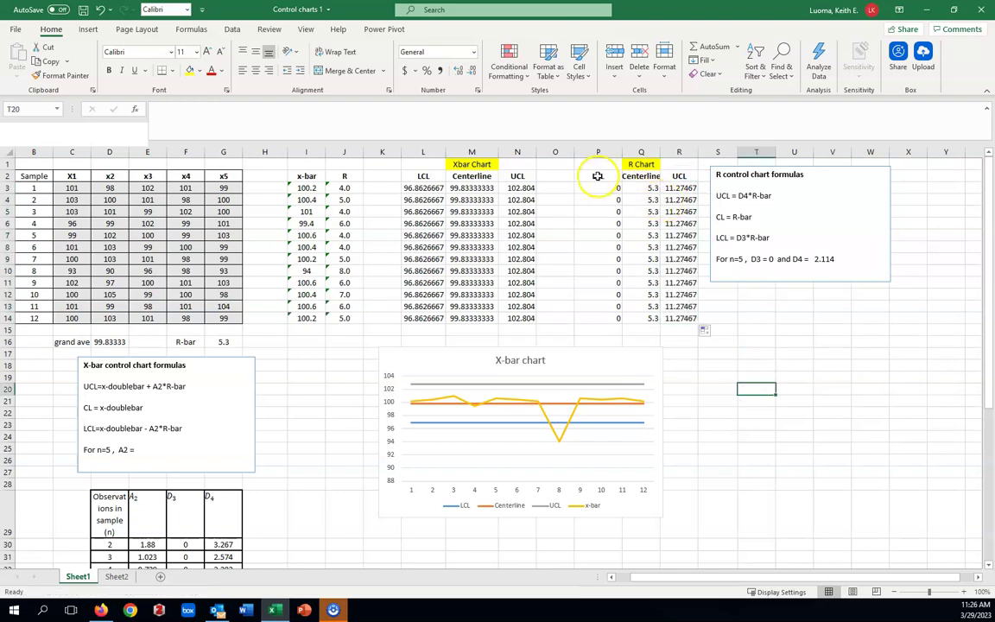
Step: Insert a 2-D line chart of P2:R14 and place it beside the X-bar chart, below the R chart data
{"action": "left_click_drag", "start_coordinate": [596, 177], "coordinate": [649, 318]}
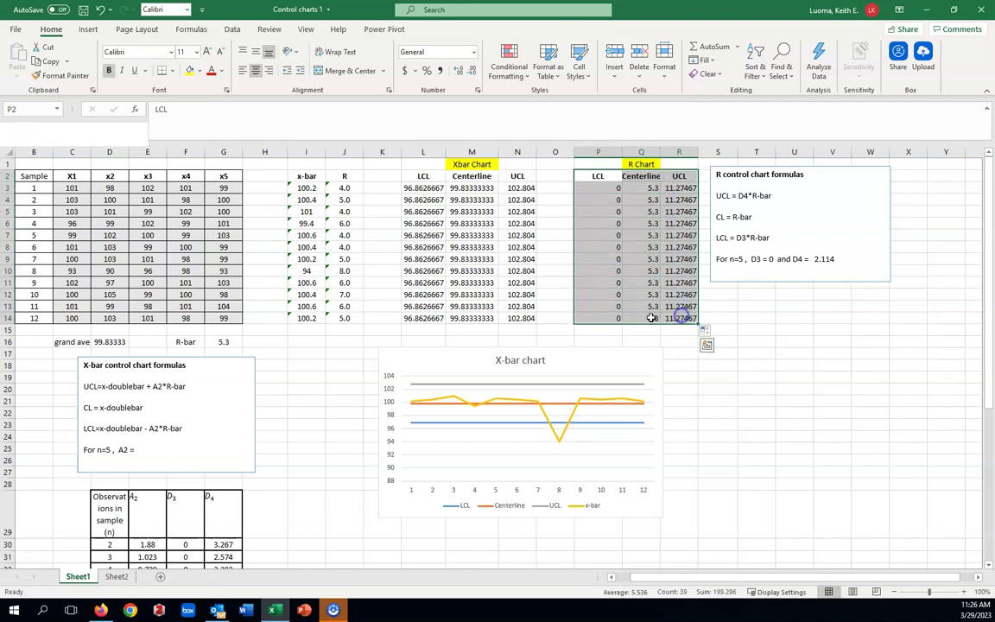
{"action": "left_click", "coordinate": [89, 29]}
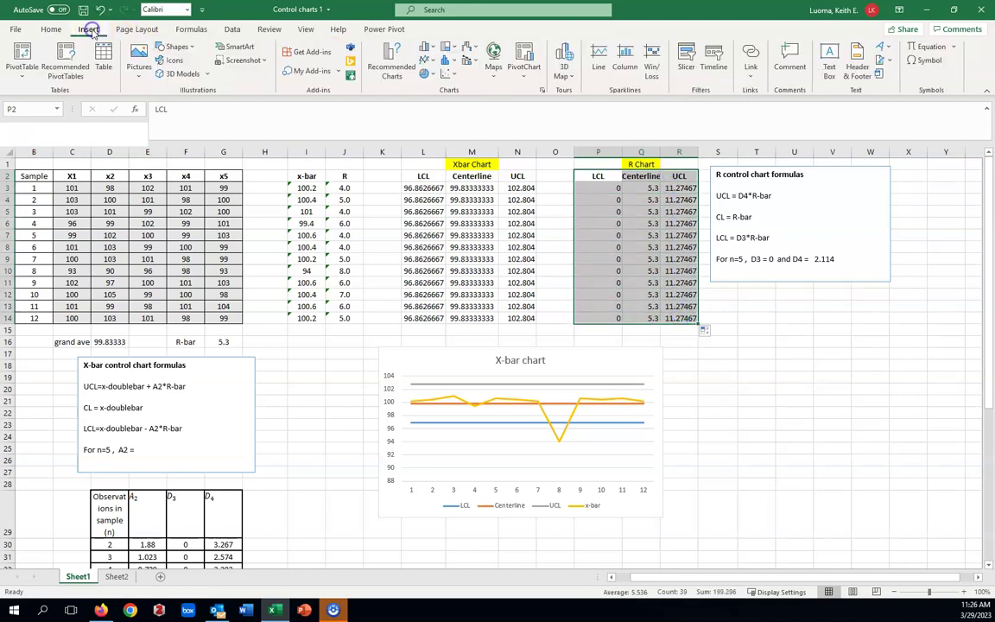
{"action": "left_click", "coordinate": [424, 60]}
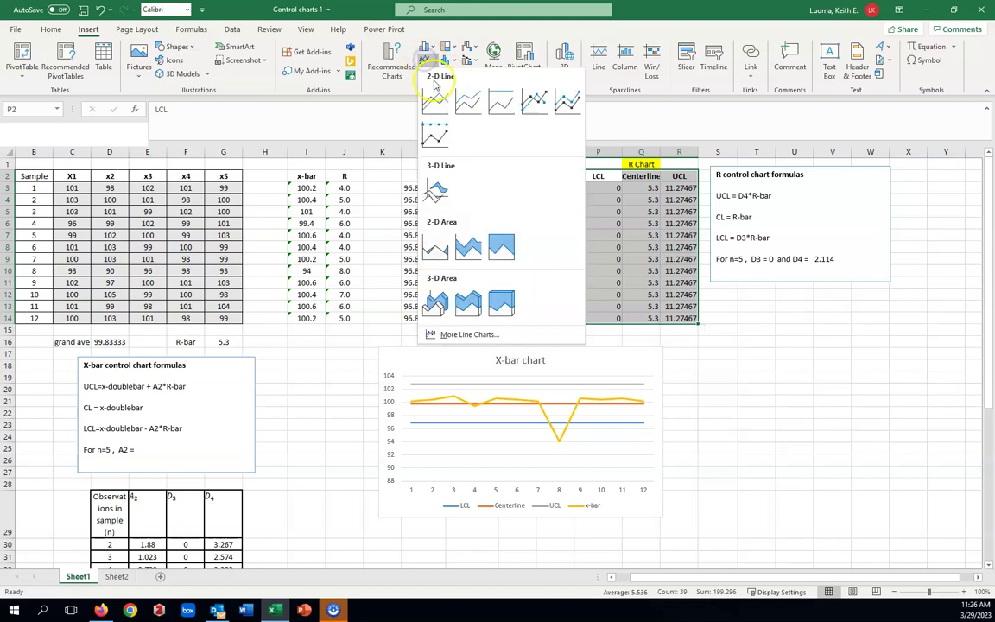
{"action": "left_click", "coordinate": [435, 97]}
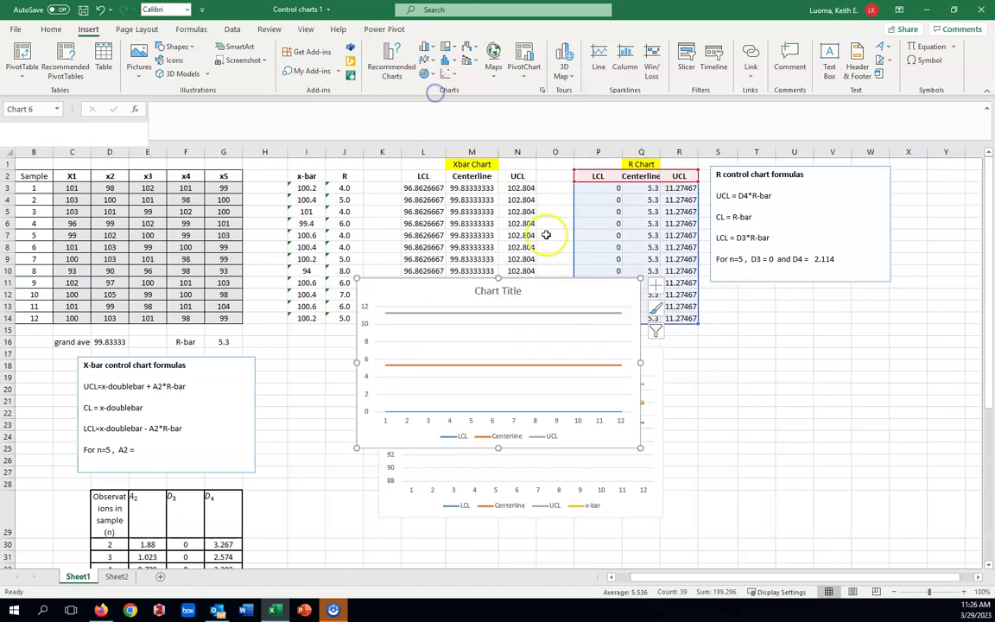
{"action": "left_click_drag", "start_coordinate": [546, 278], "coordinate": [861, 323]}
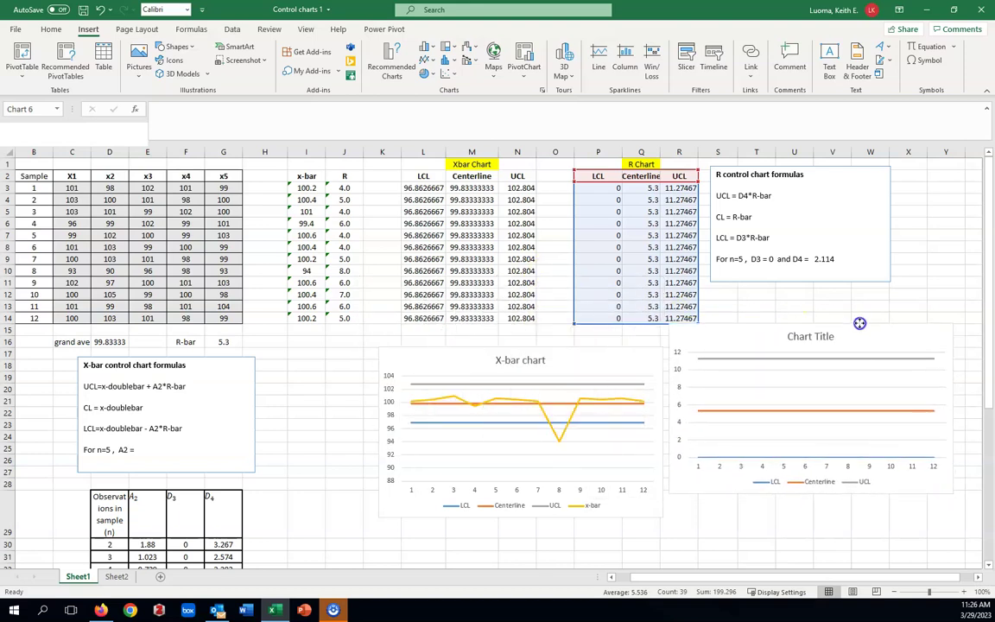
Step: Change the new line chart's title to "R chart"
{"action": "left_click", "coordinate": [825, 336]}
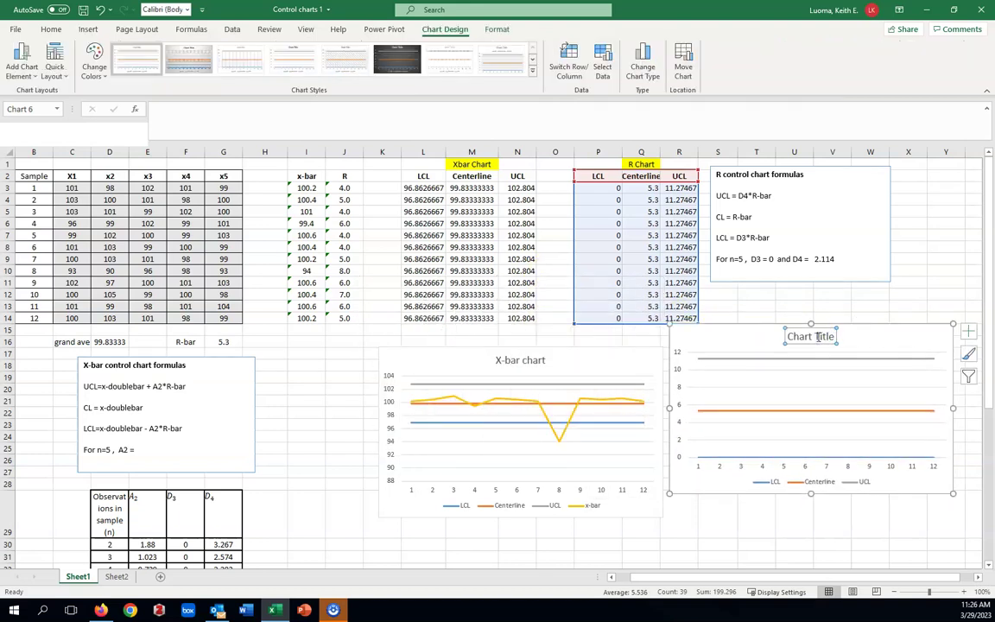
{"action": "type", "text": "R"}
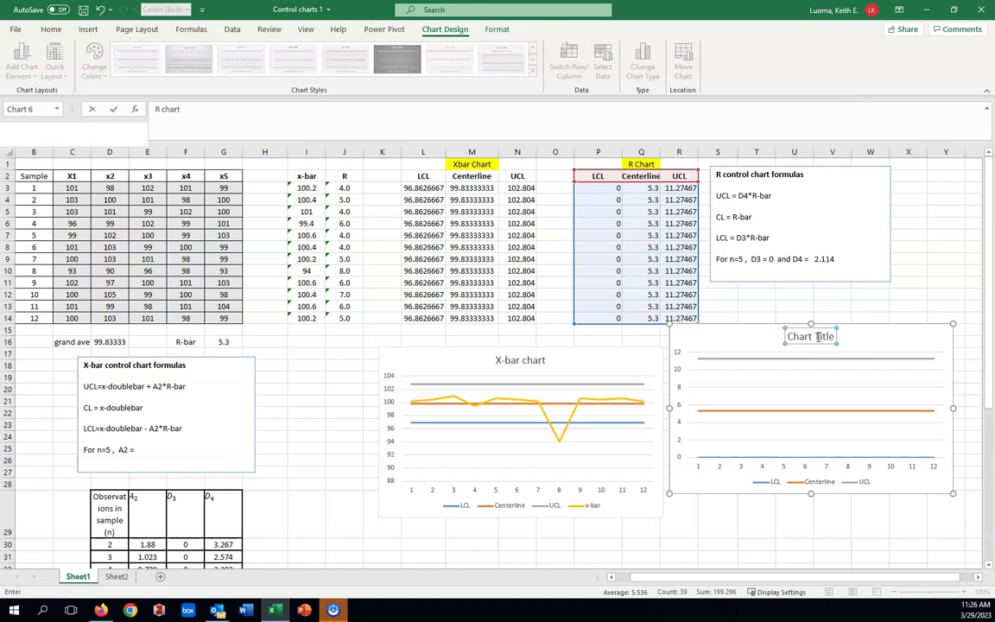
{"action": "type", "text": " chart"}
{"action": "key", "text": "Return"}
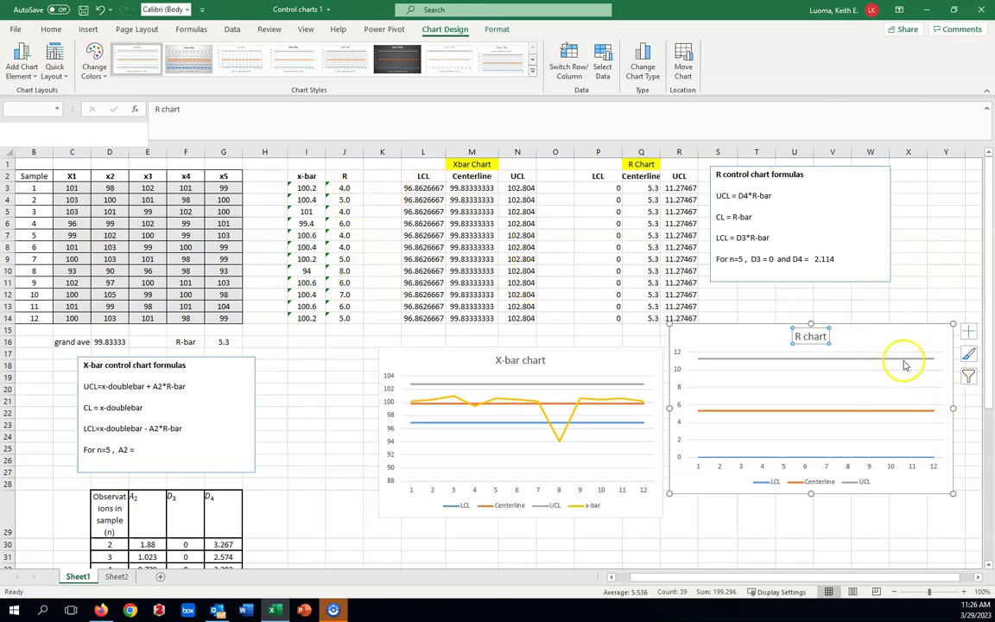
Step: Add the sample ranges to the R chart as a series named from J2 with values from J3:J14
{"action": "left_click", "coordinate": [968, 377]}
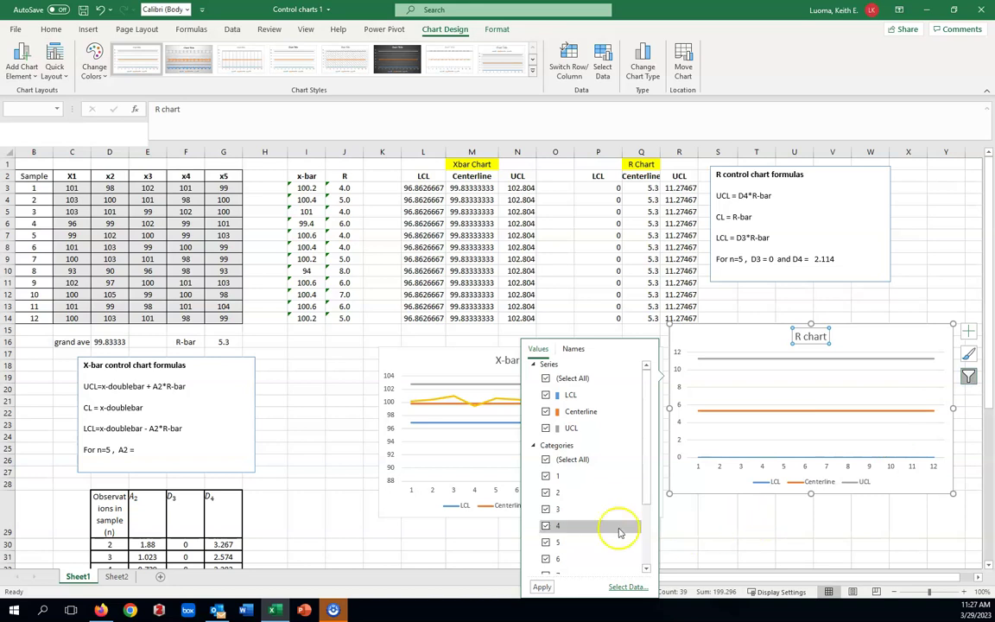
{"action": "left_click", "coordinate": [626, 587]}
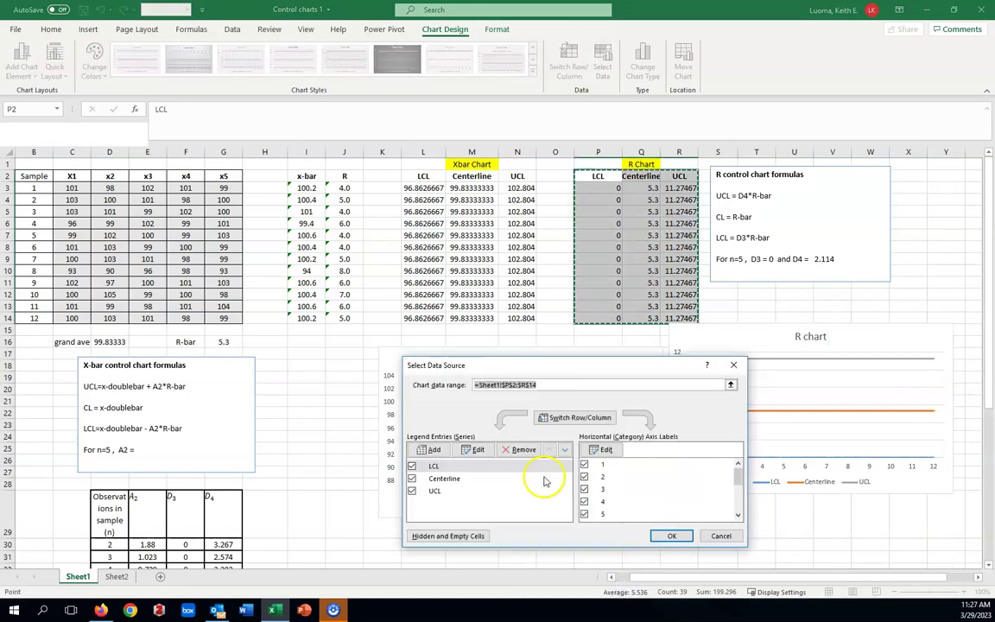
{"action": "left_click", "coordinate": [435, 450]}
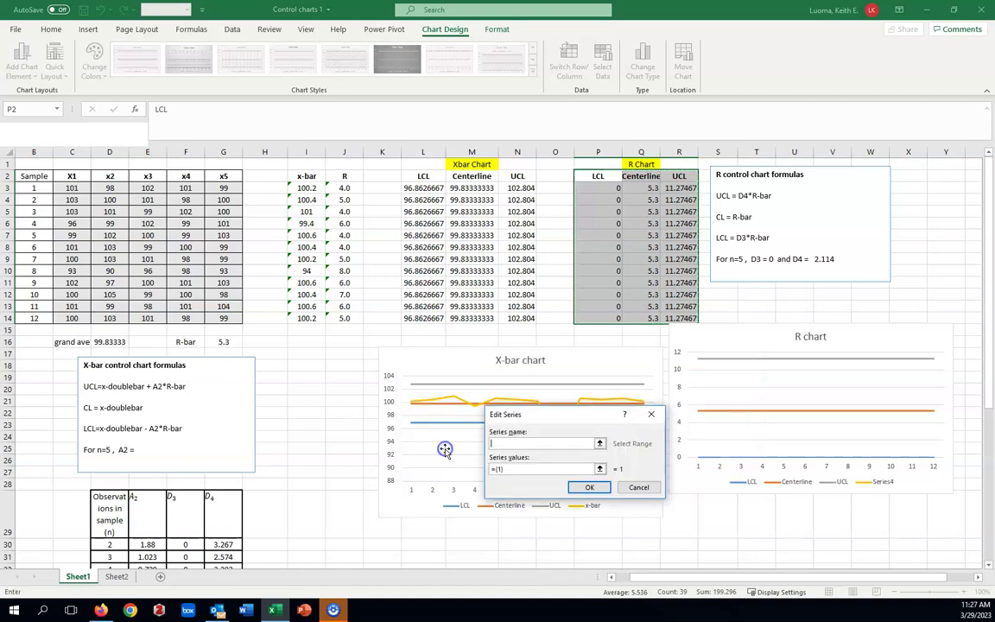
{"action": "left_click", "coordinate": [347, 177]}
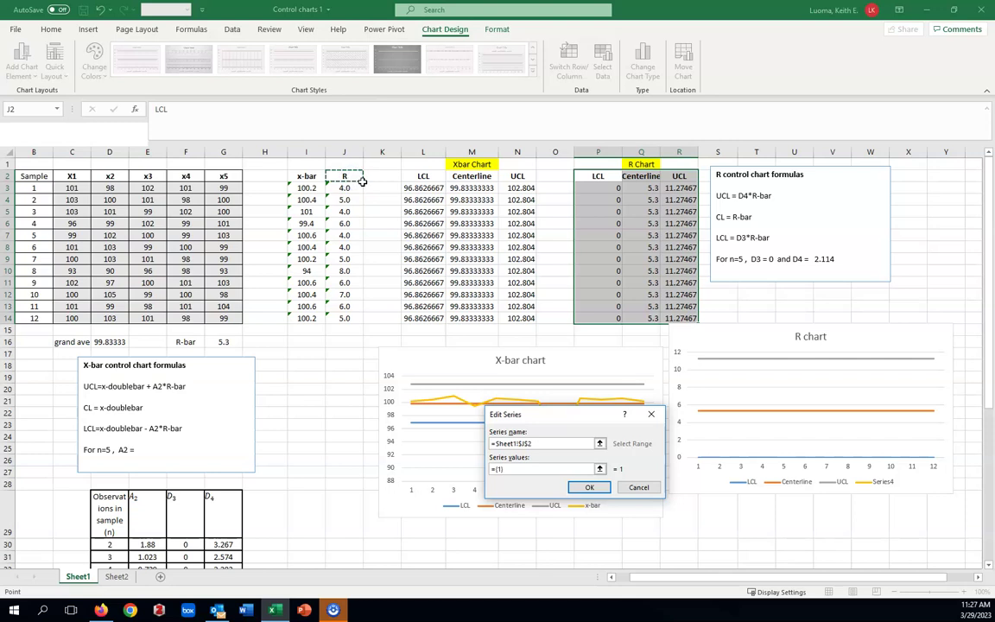
{"action": "left_click", "coordinate": [492, 469]}
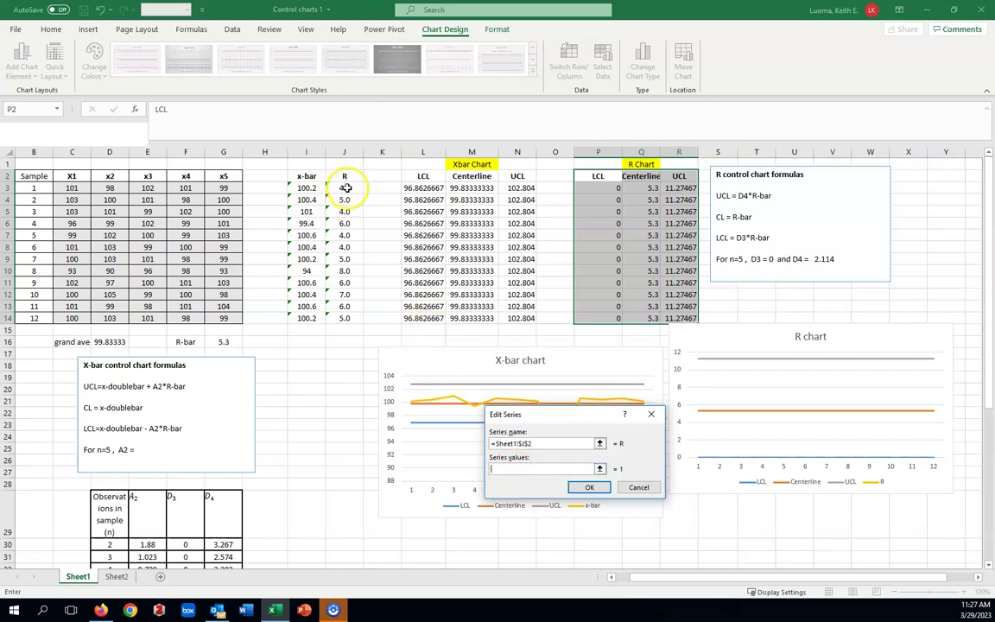
{"action": "left_click_drag", "start_coordinate": [344, 188], "coordinate": [344, 318]}
{"action": "left_click", "coordinate": [587, 486]}
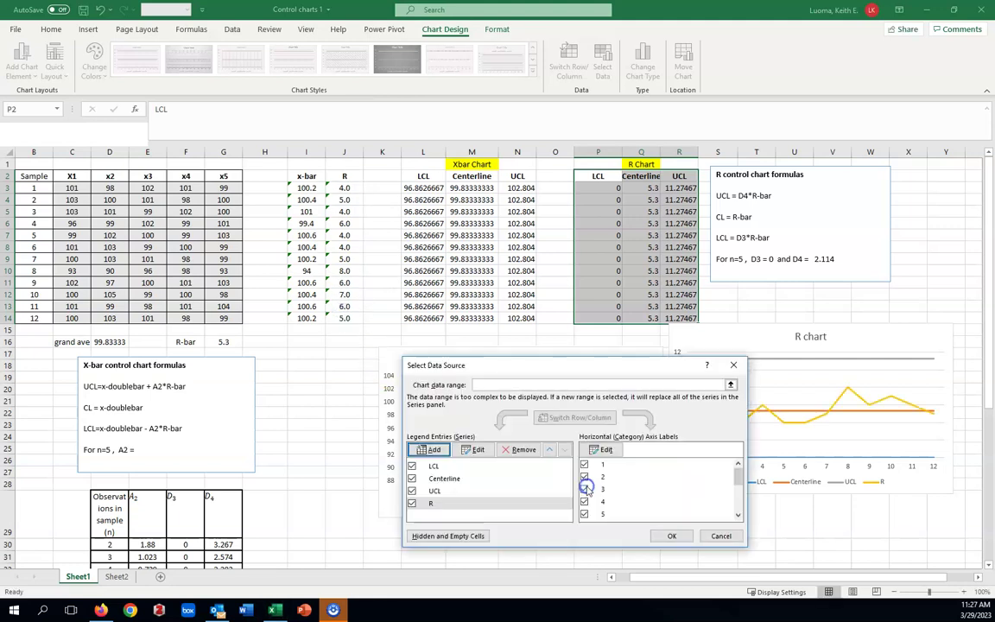
{"action": "left_click", "coordinate": [668, 536]}
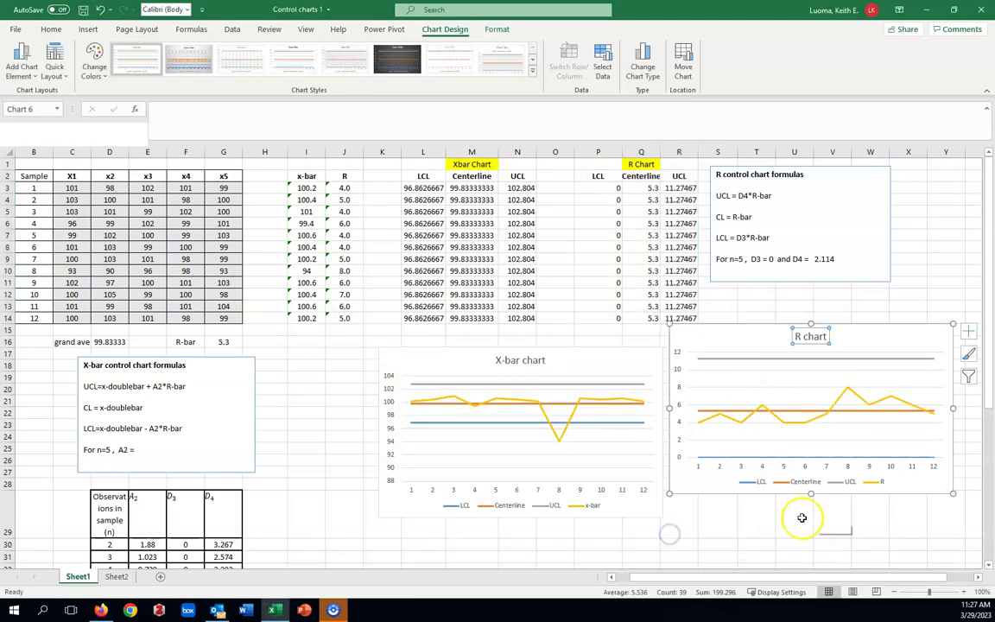